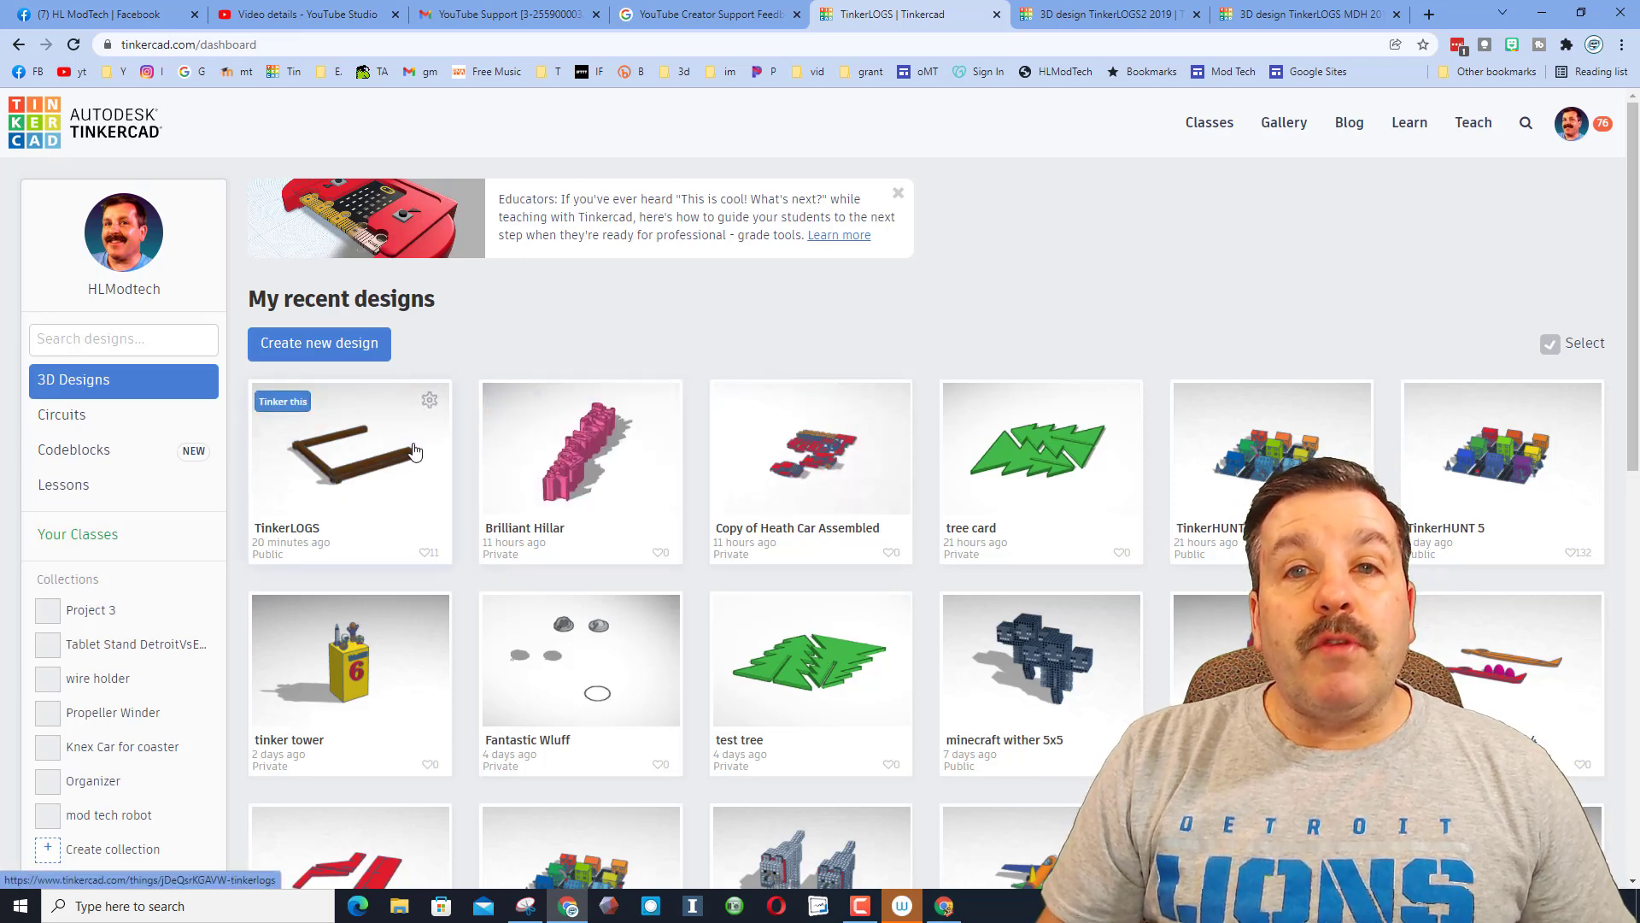
mouse_move(350, 454)
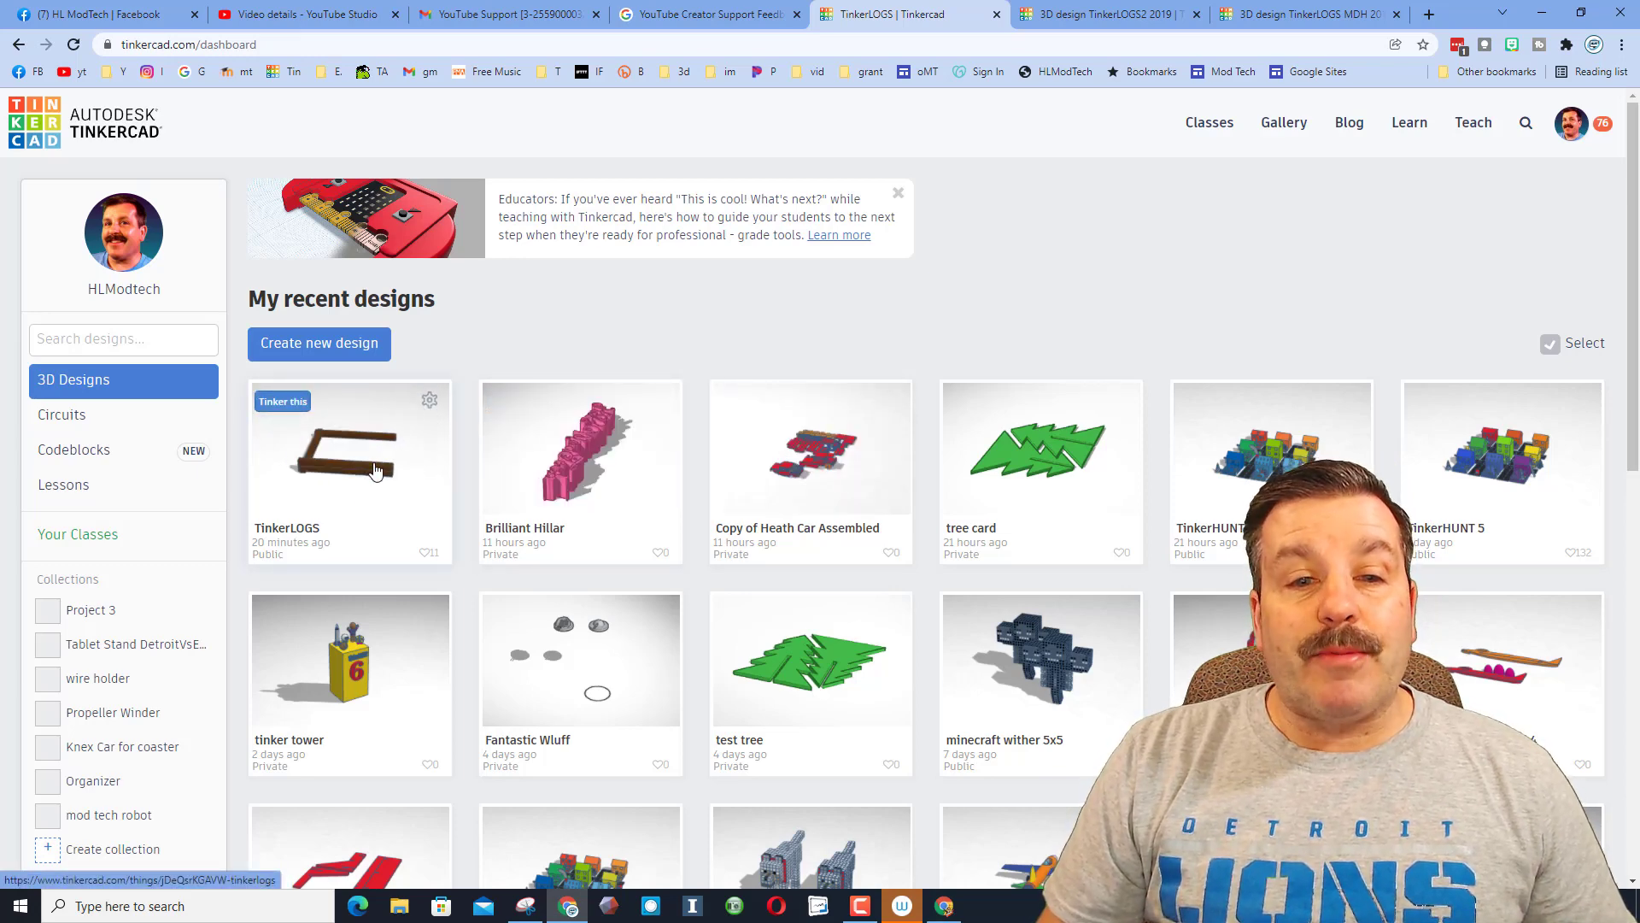
- Open the TinkerLOGS details and browse its Camp MT, log house and campfire images
click(384, 466)
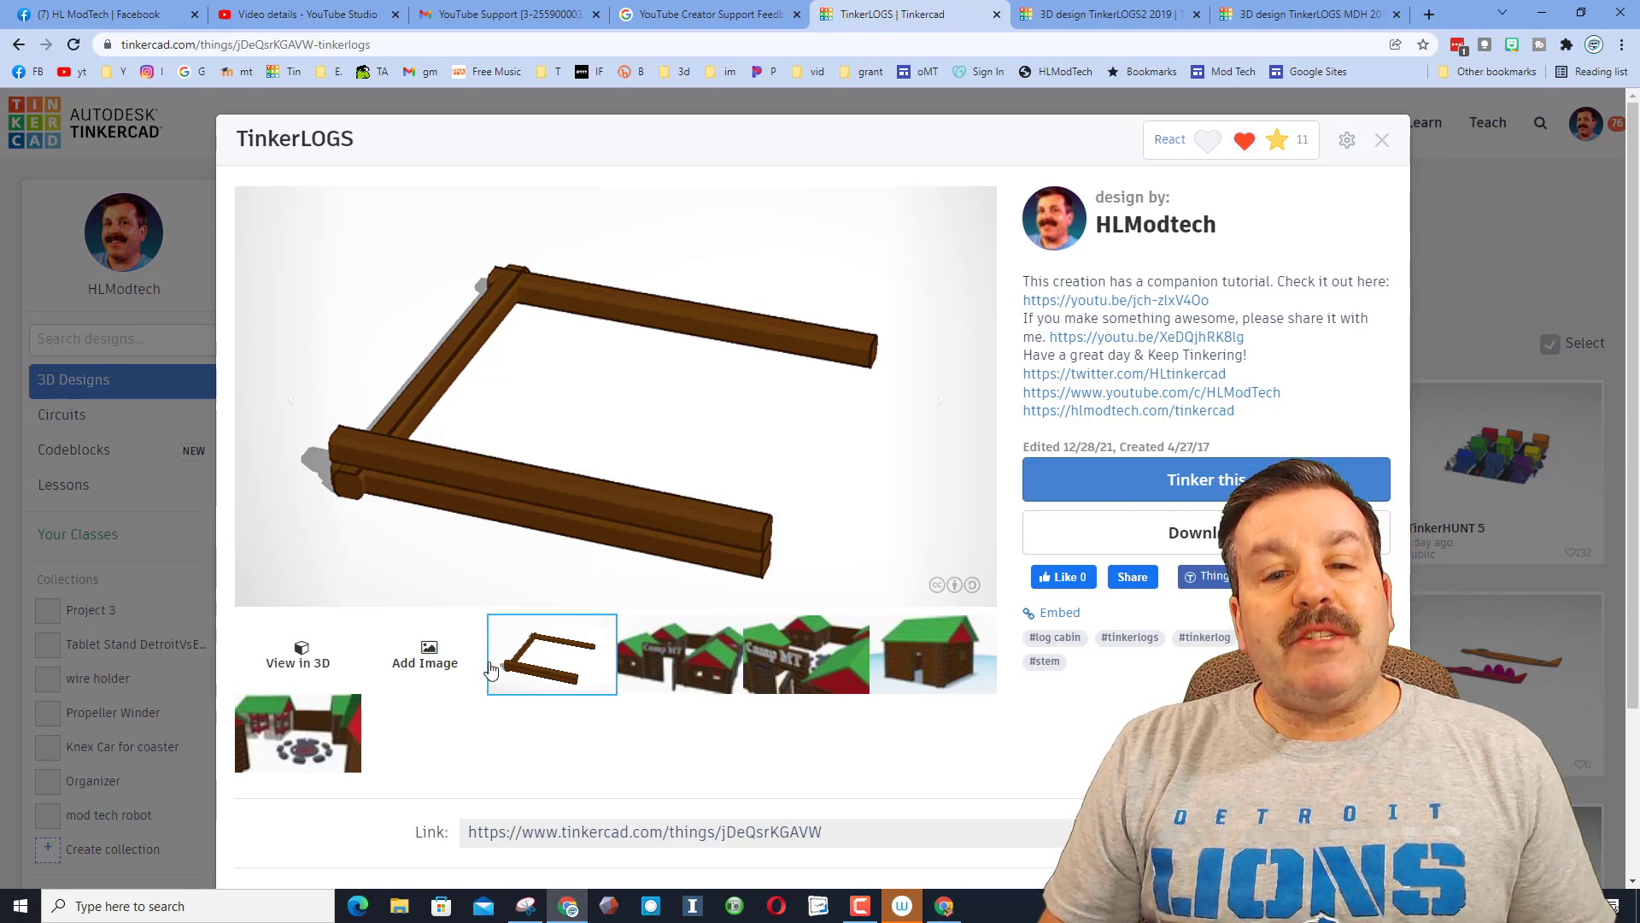
click(669, 663)
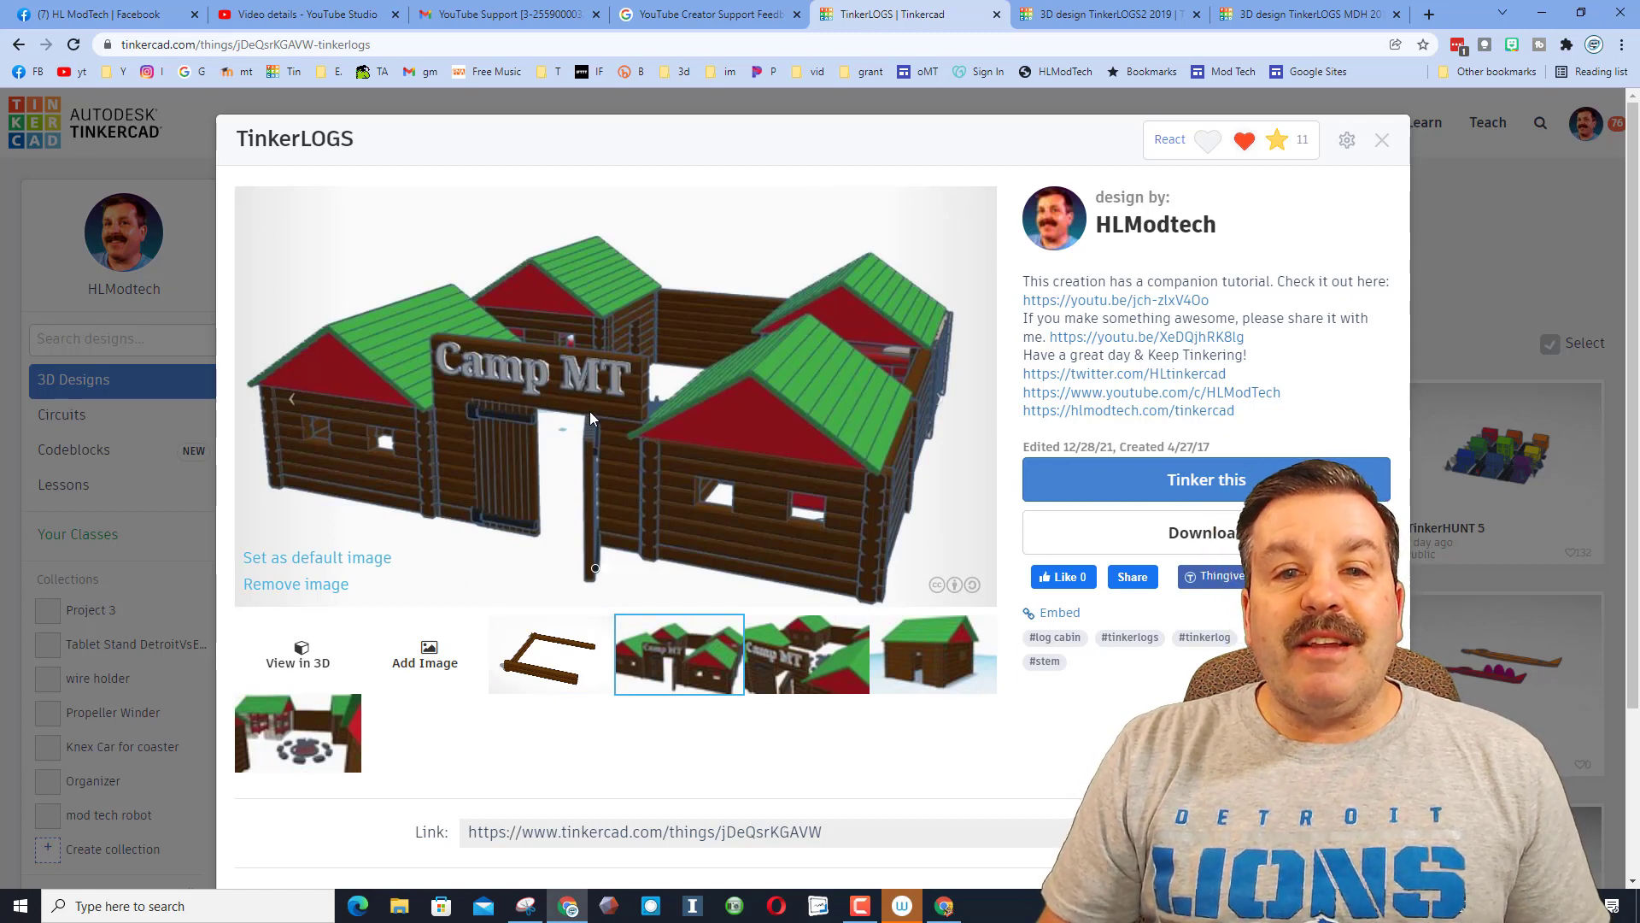
click(810, 676)
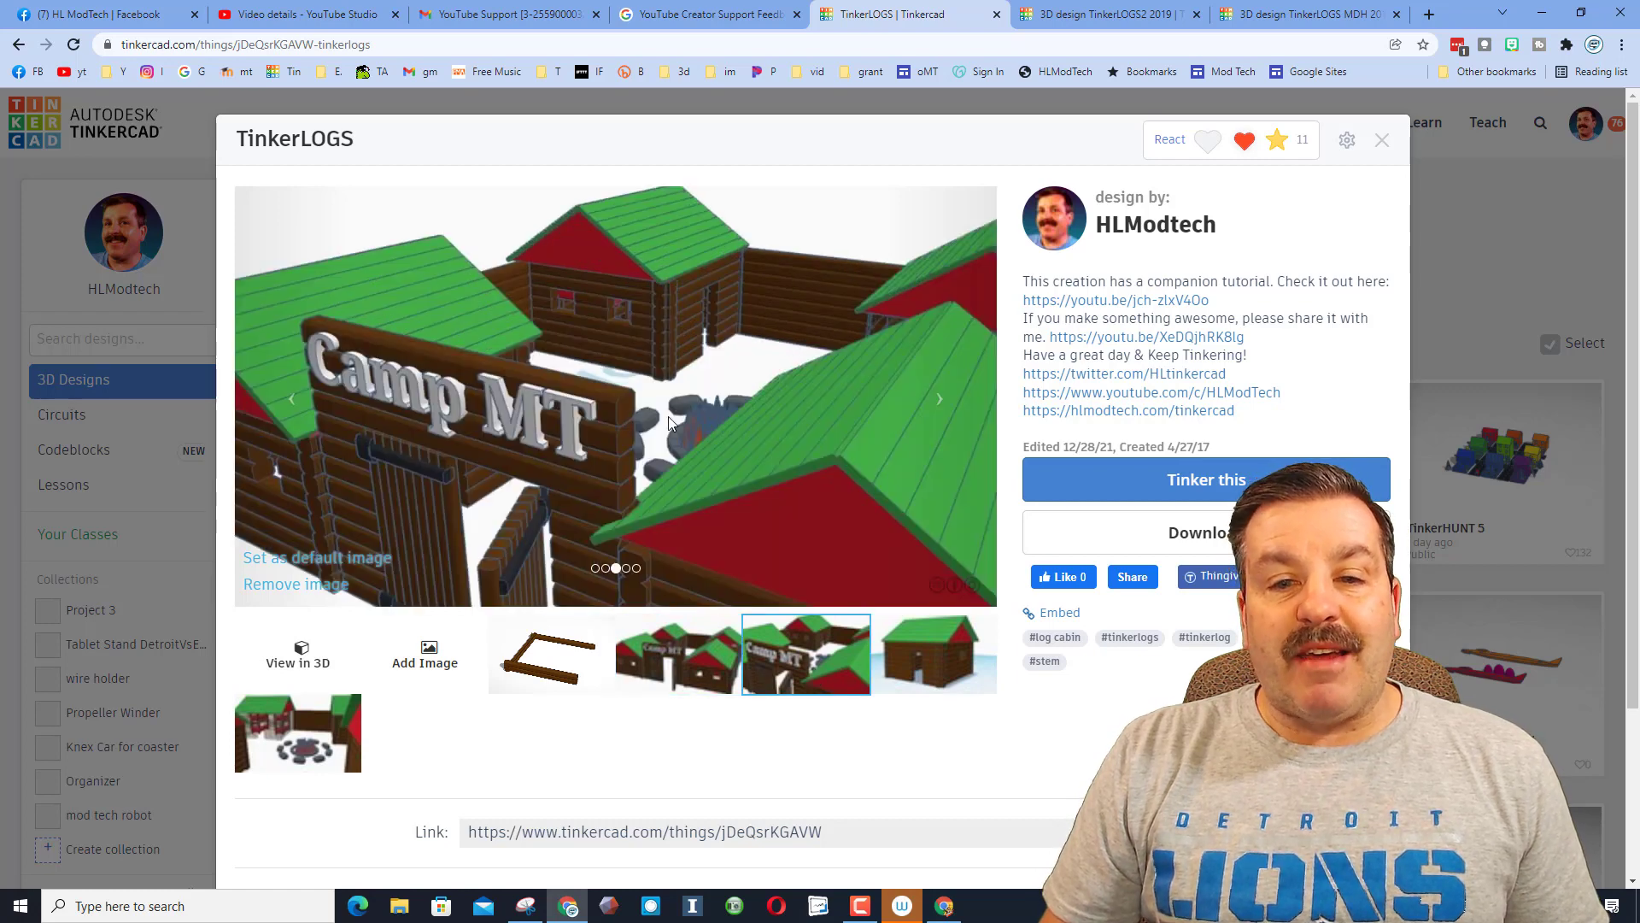
click(899, 674)
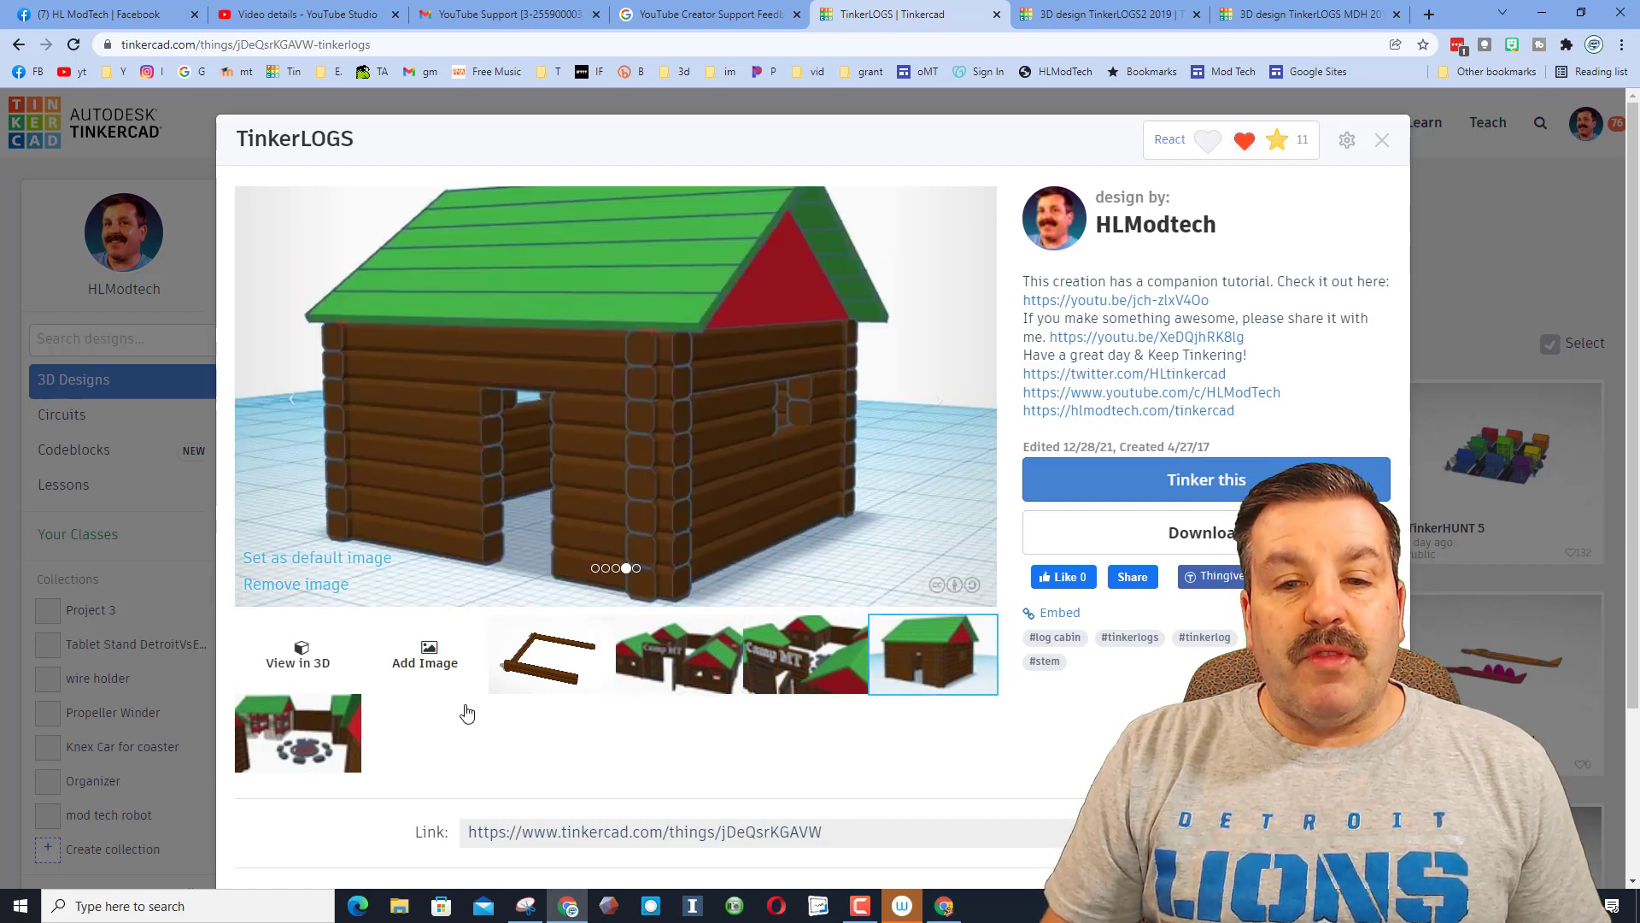
click(328, 749)
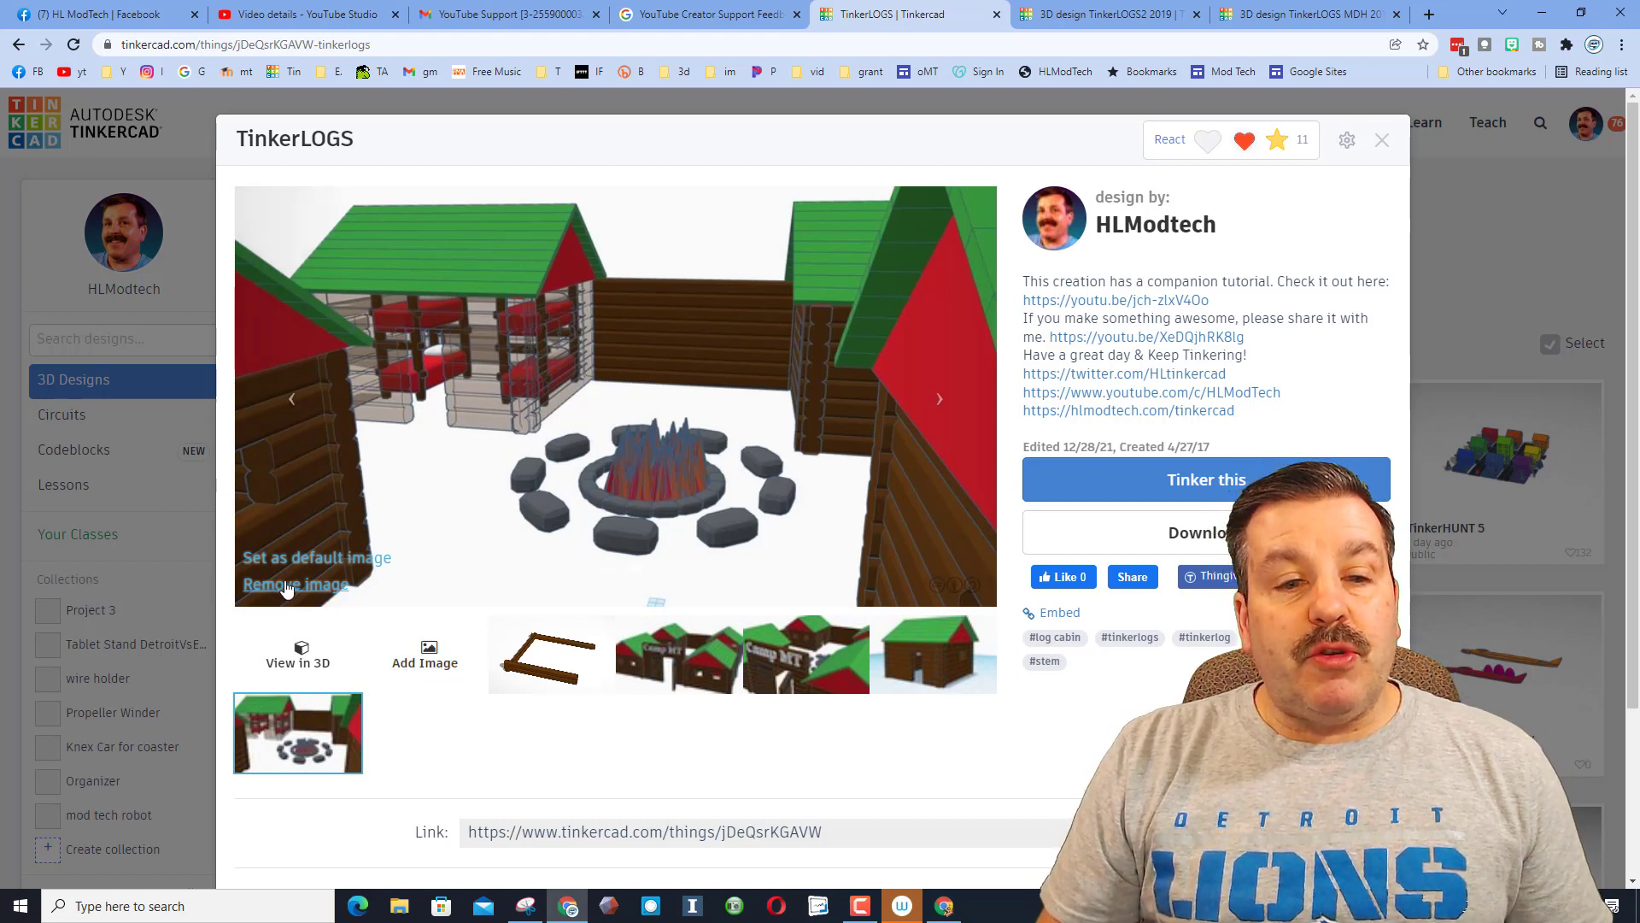
- Confirm the Camp MT image as the default thumbnail and close the details
click(687, 676)
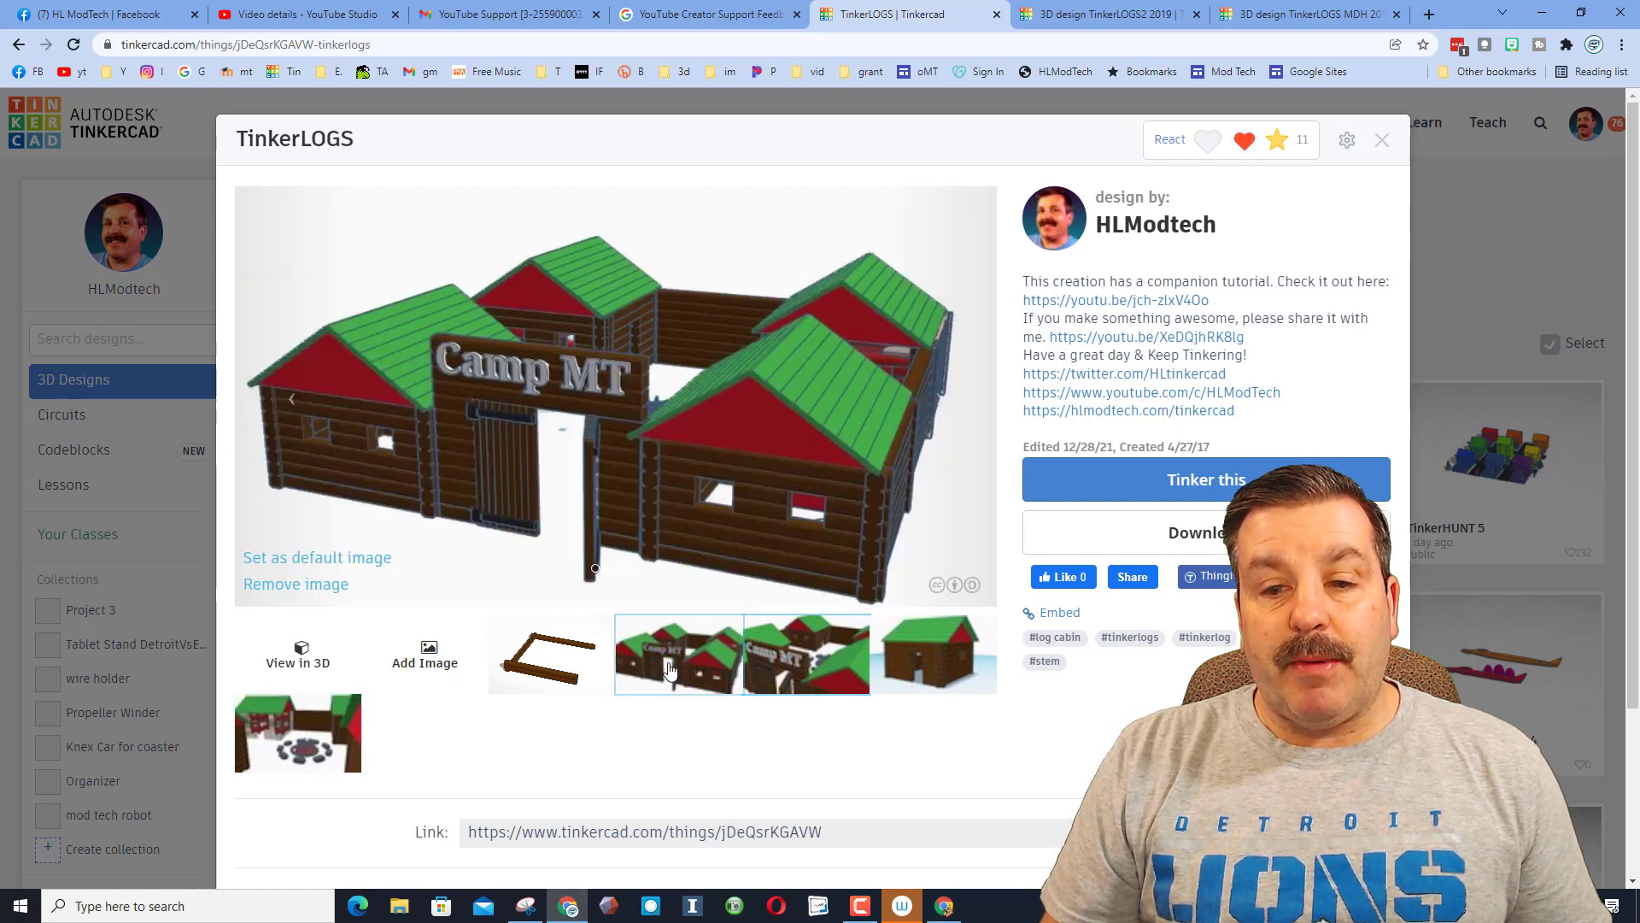
click(305, 565)
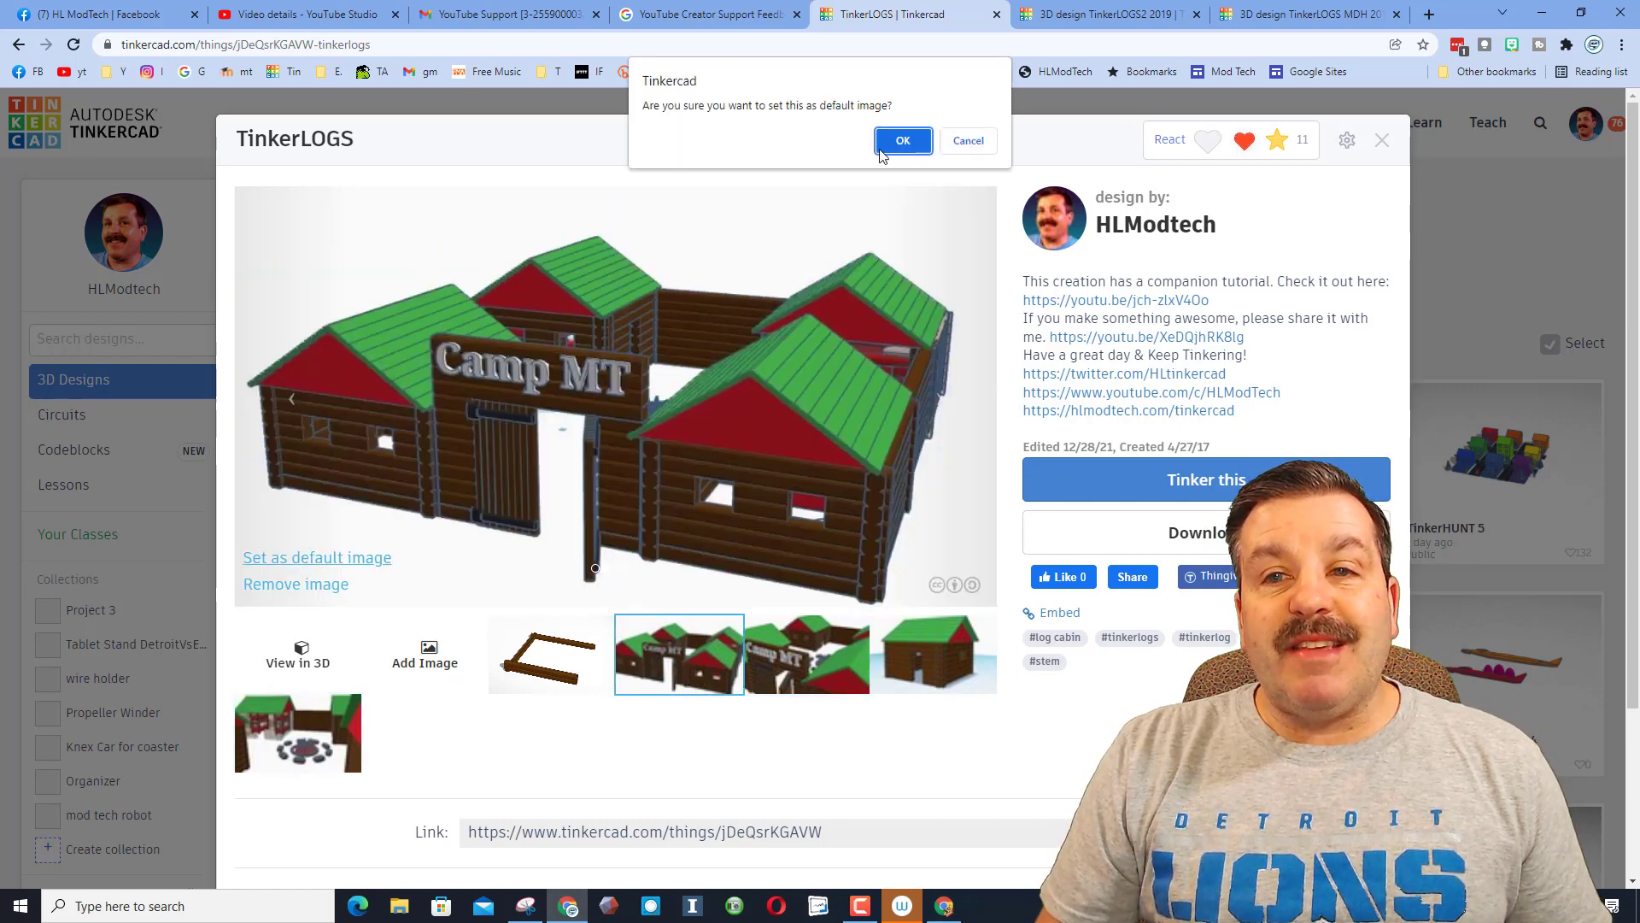
click(905, 150)
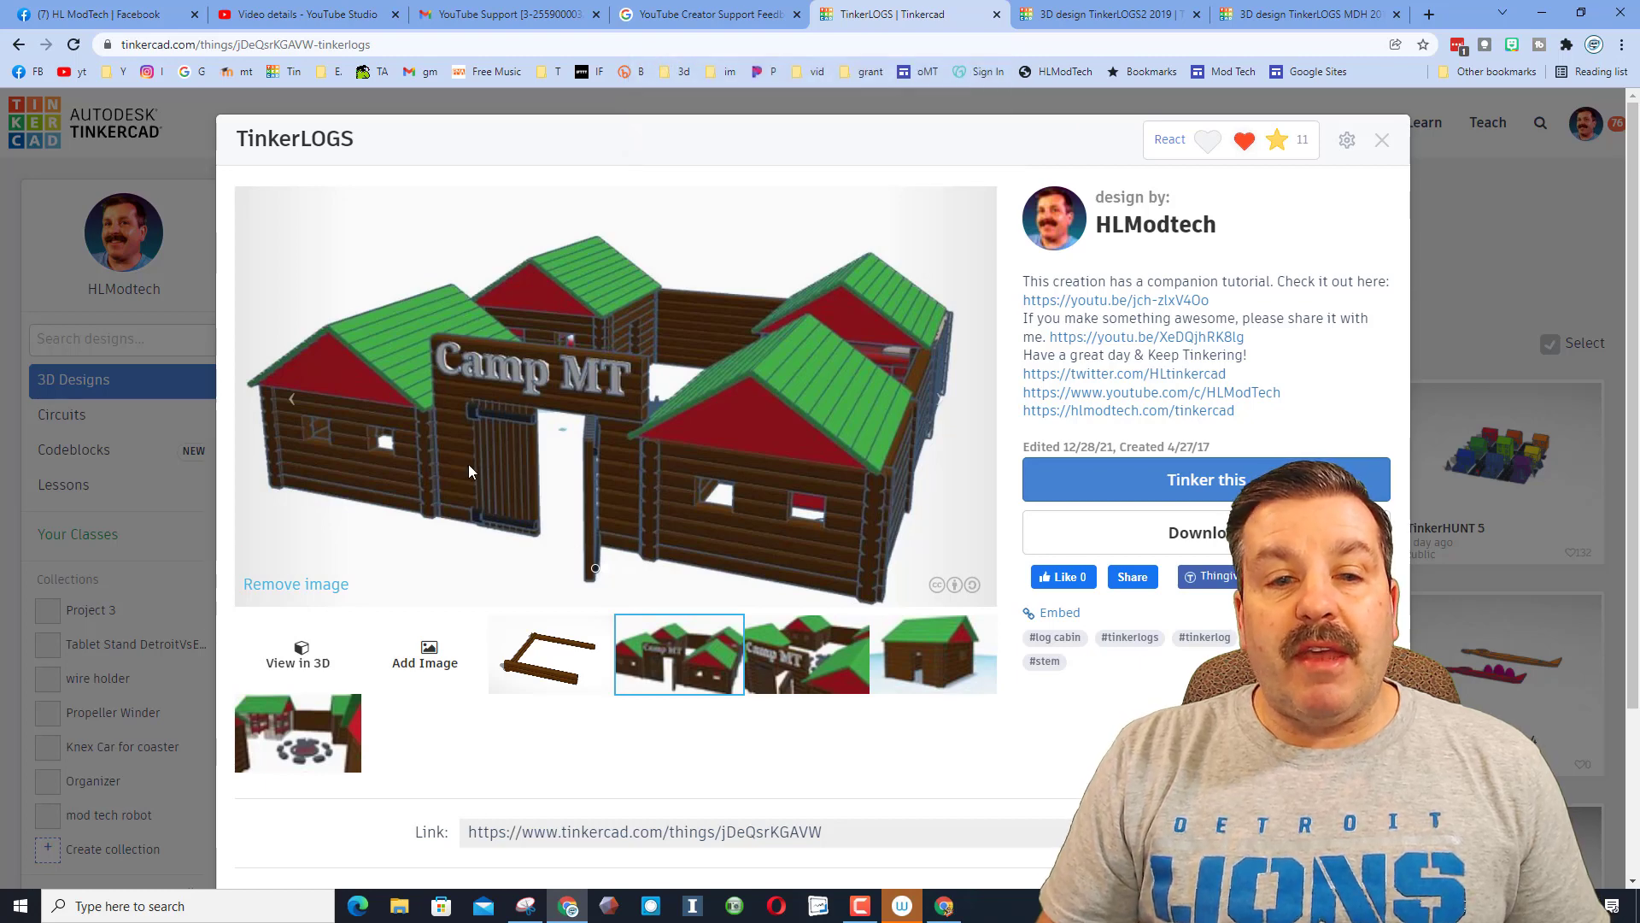
click(1382, 140)
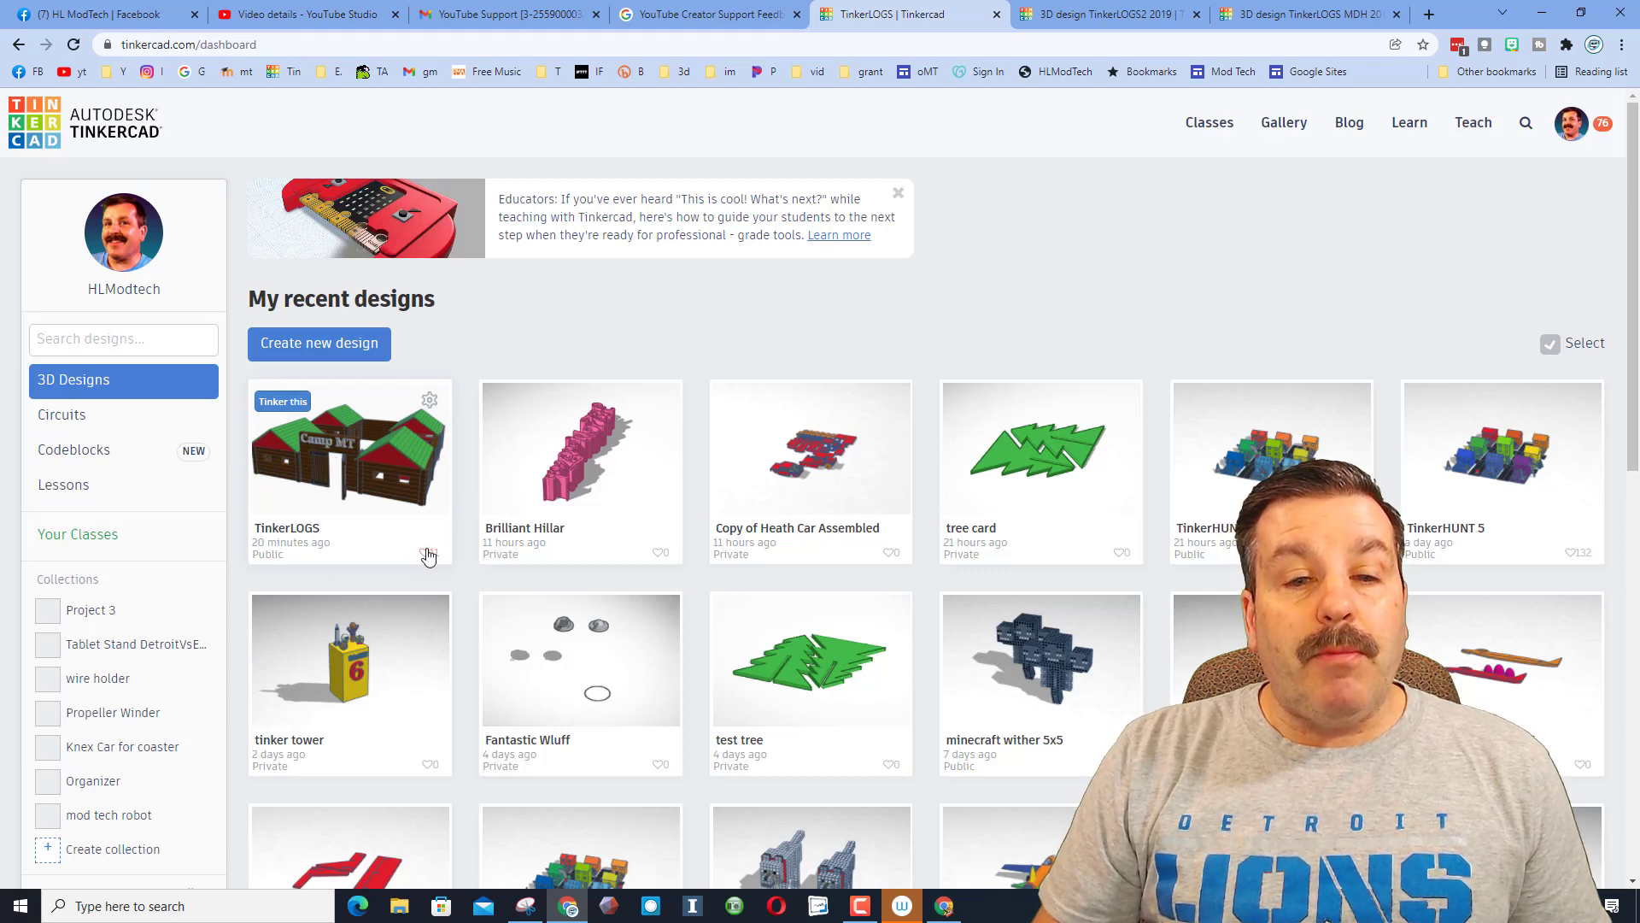
- Reopen and dismiss TinkerLOGS, then bring up the tree card design's gear menu
click(394, 512)
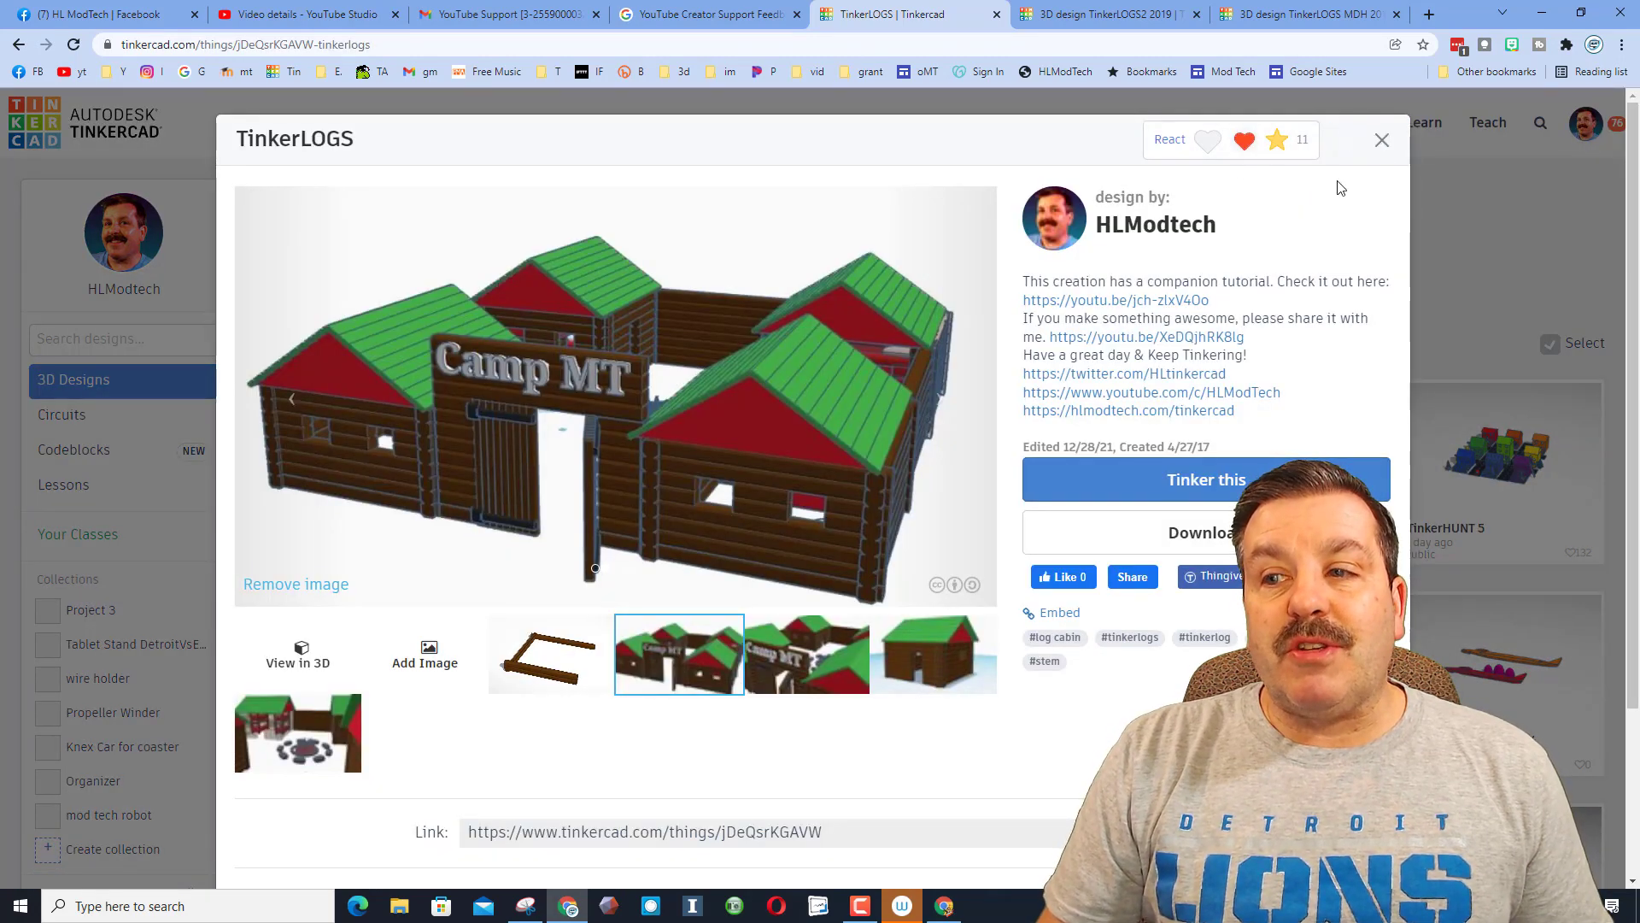
key(Escape)
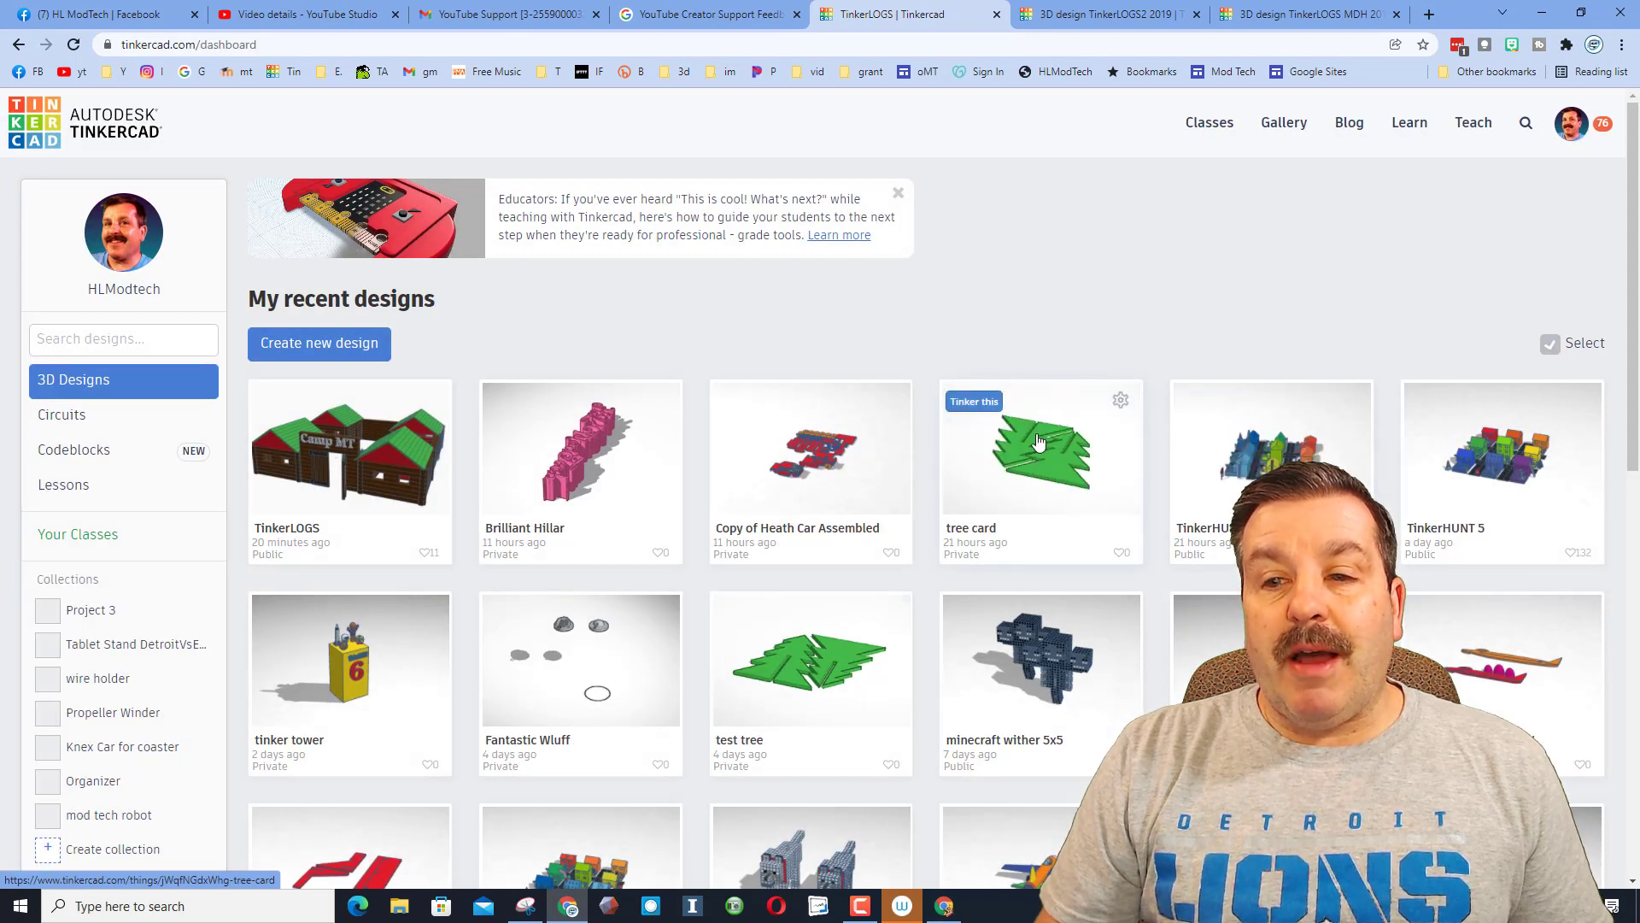
mouse_move(1041, 461)
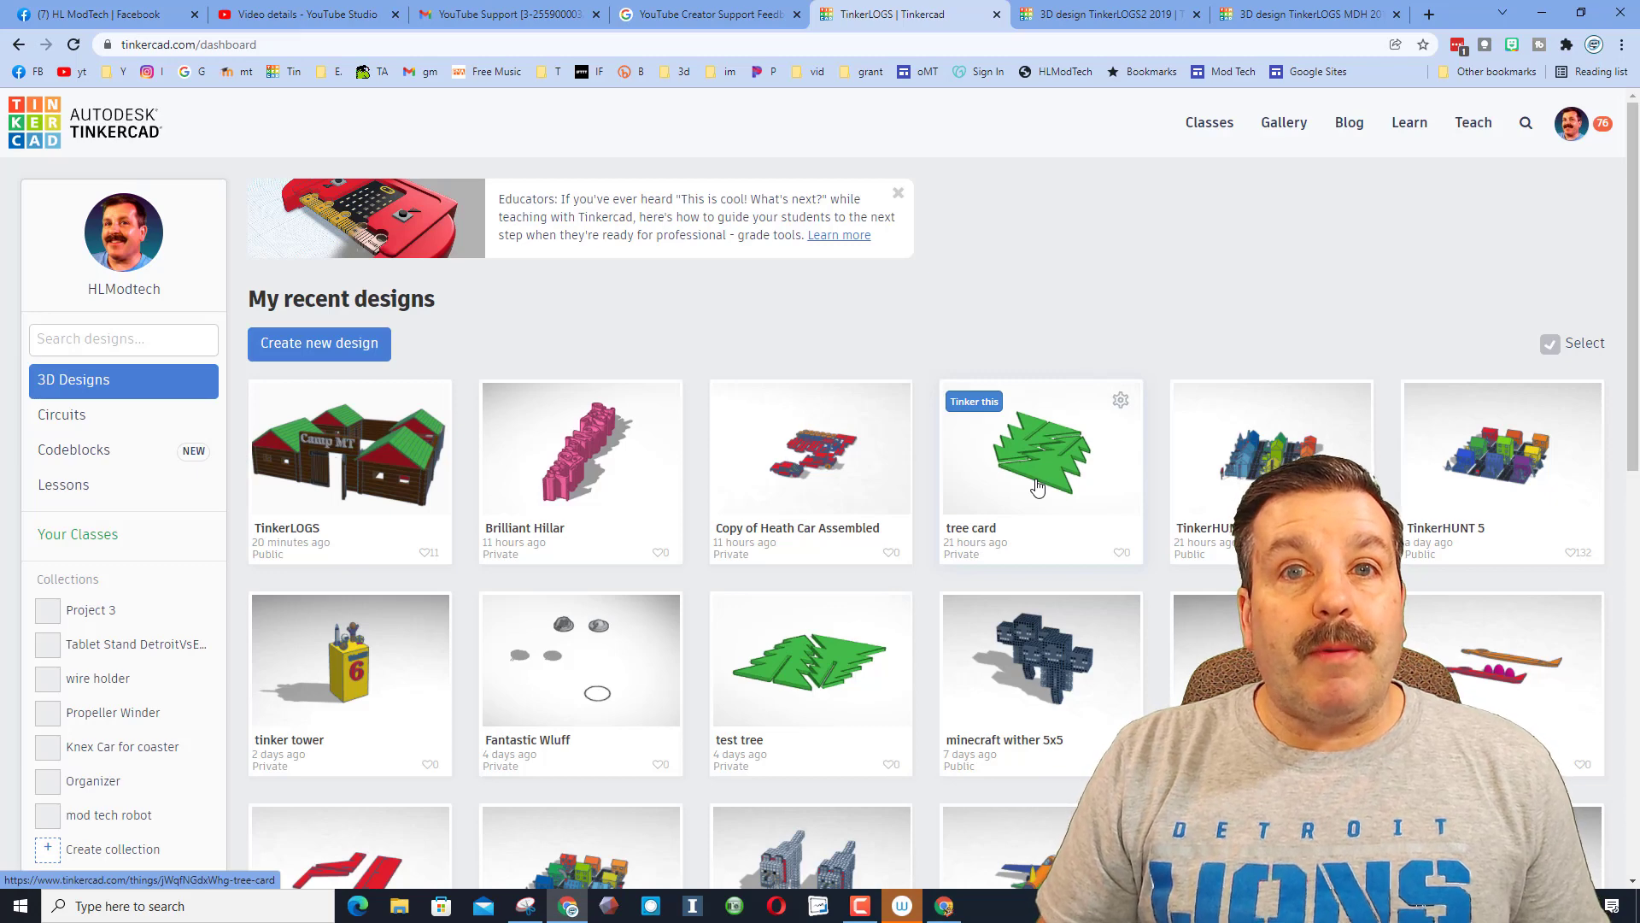
click(1120, 401)
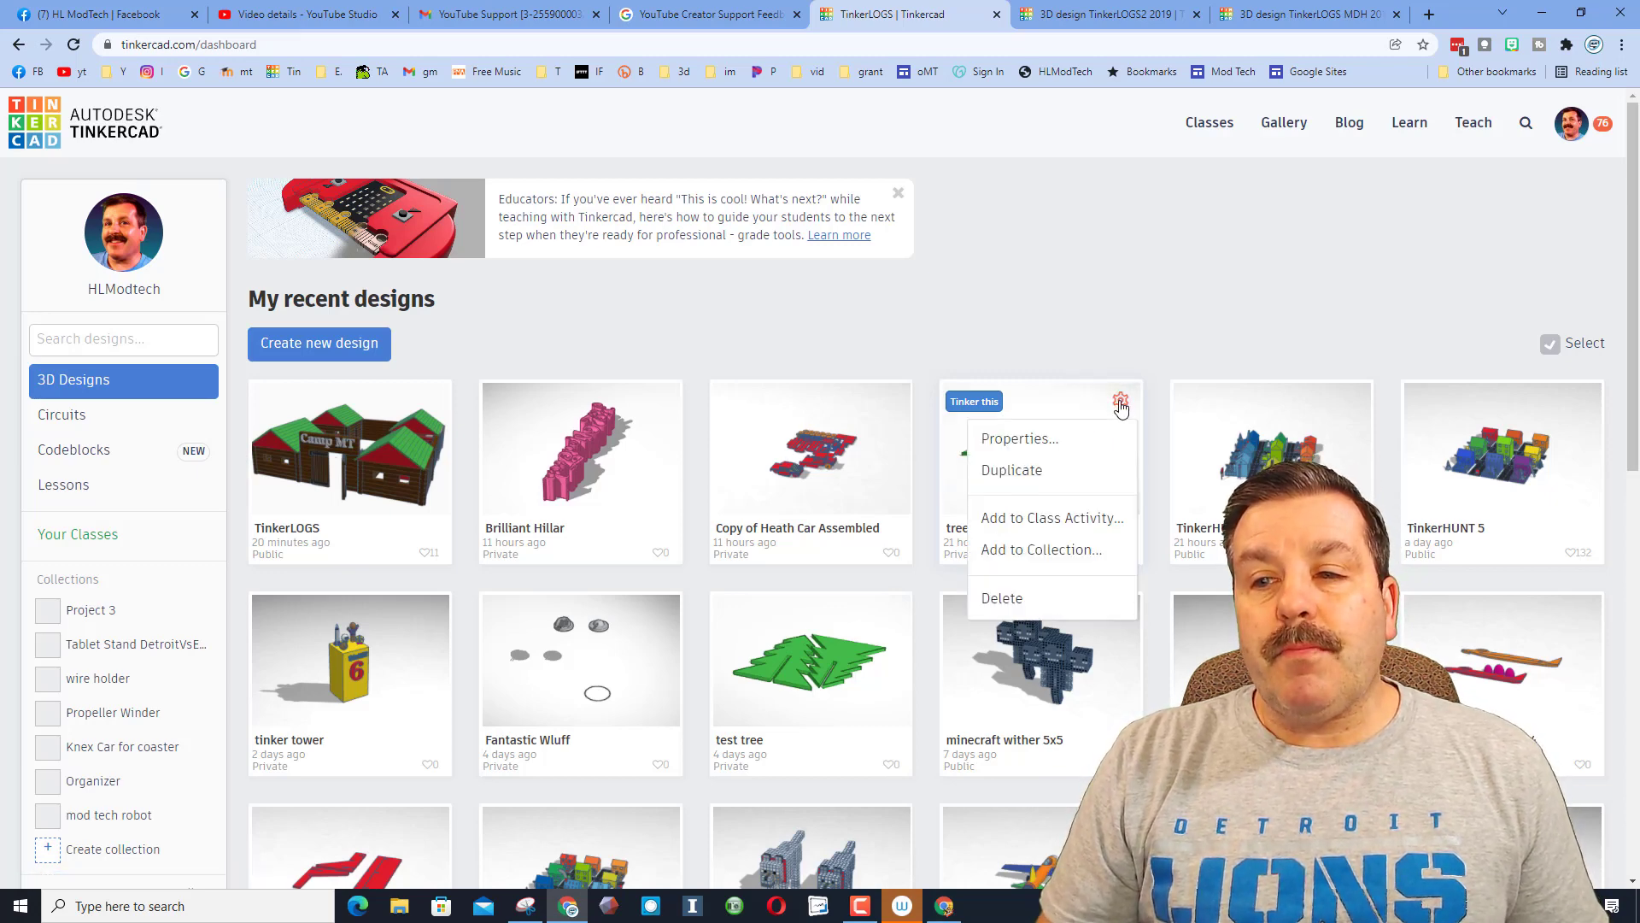
- Enter the name 'tree cardboard for laser cutting' and description, correcting the tutorial link
click(1049, 442)
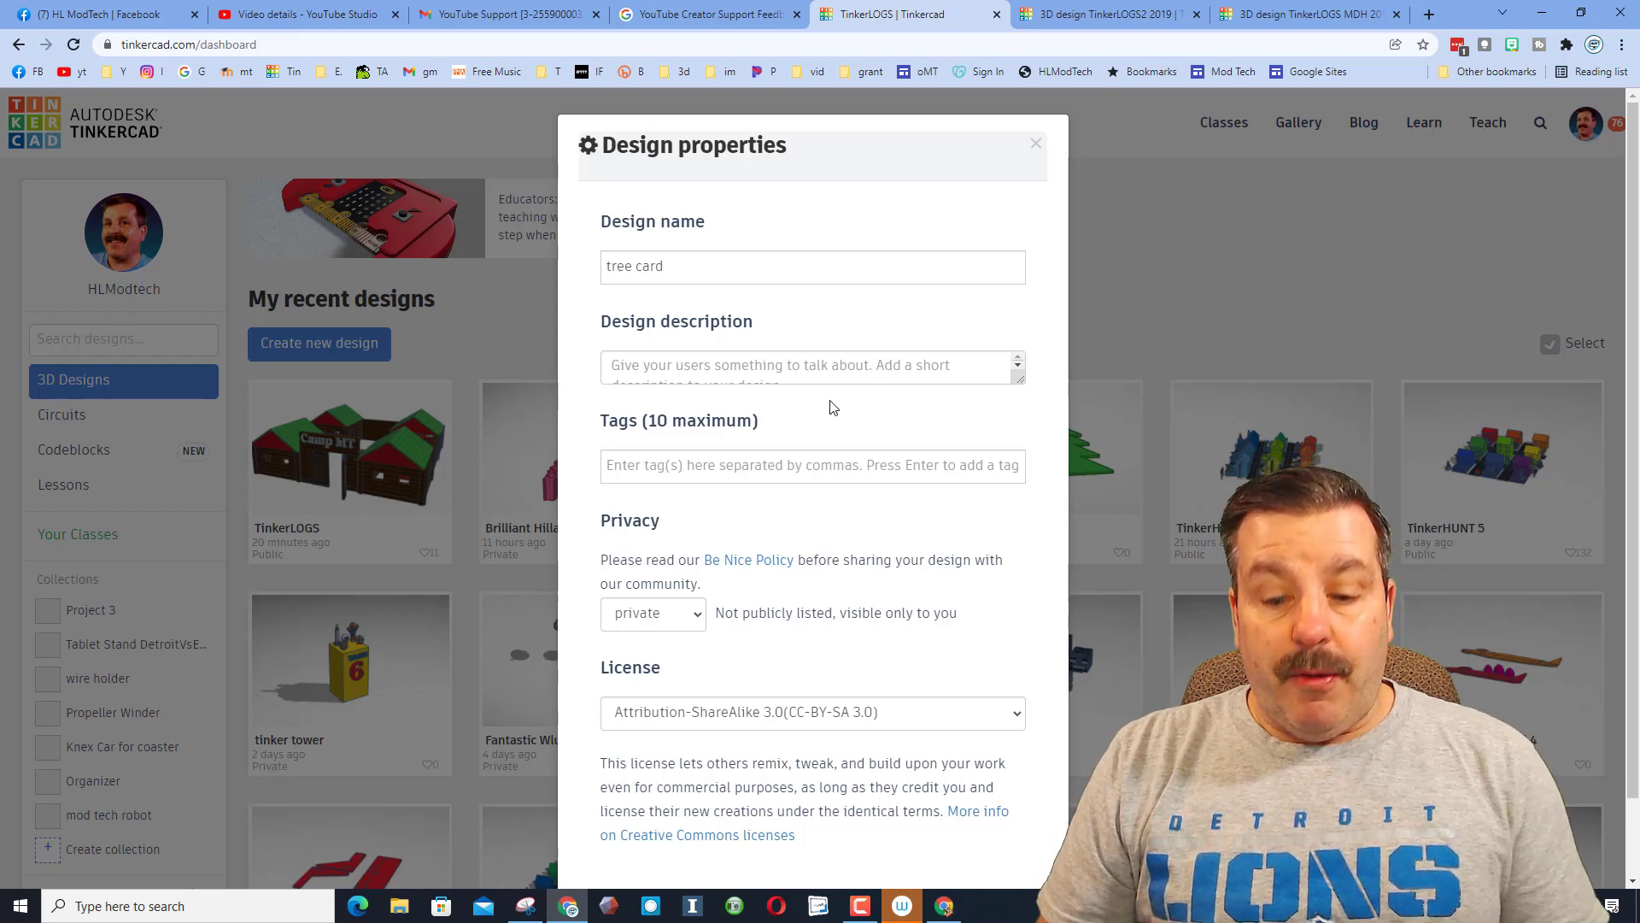
text(This creation has a companion tutorial. Check it out here: https://youtu.be/4WVjW-ezglc  If you make something awesome, please share it with me. https://youtu.be/XeDQjhRK8lg  Have a great day & Keep Tinkering!  https://twitter.com/HLtinkercad https://www.youtube.com/c/HLModTech https://hlmodtech.com/tinkercad)
drag(1018, 377, 1013, 630)
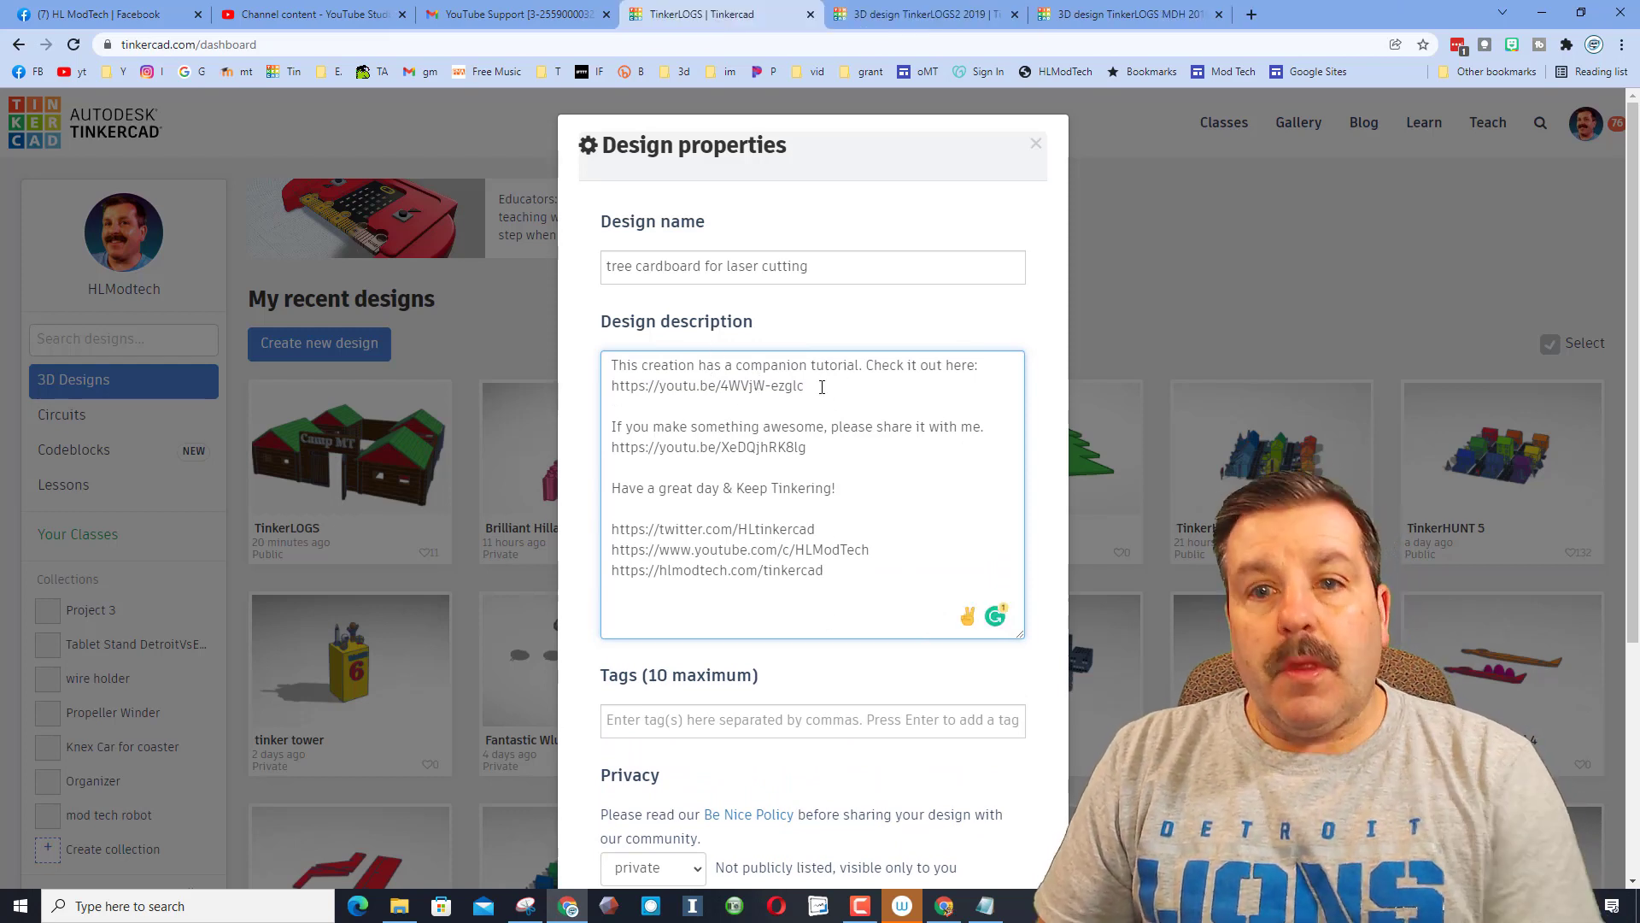
drag(803, 386, 610, 392)
text(https://youtu.be/p2bN_r9HWqo)
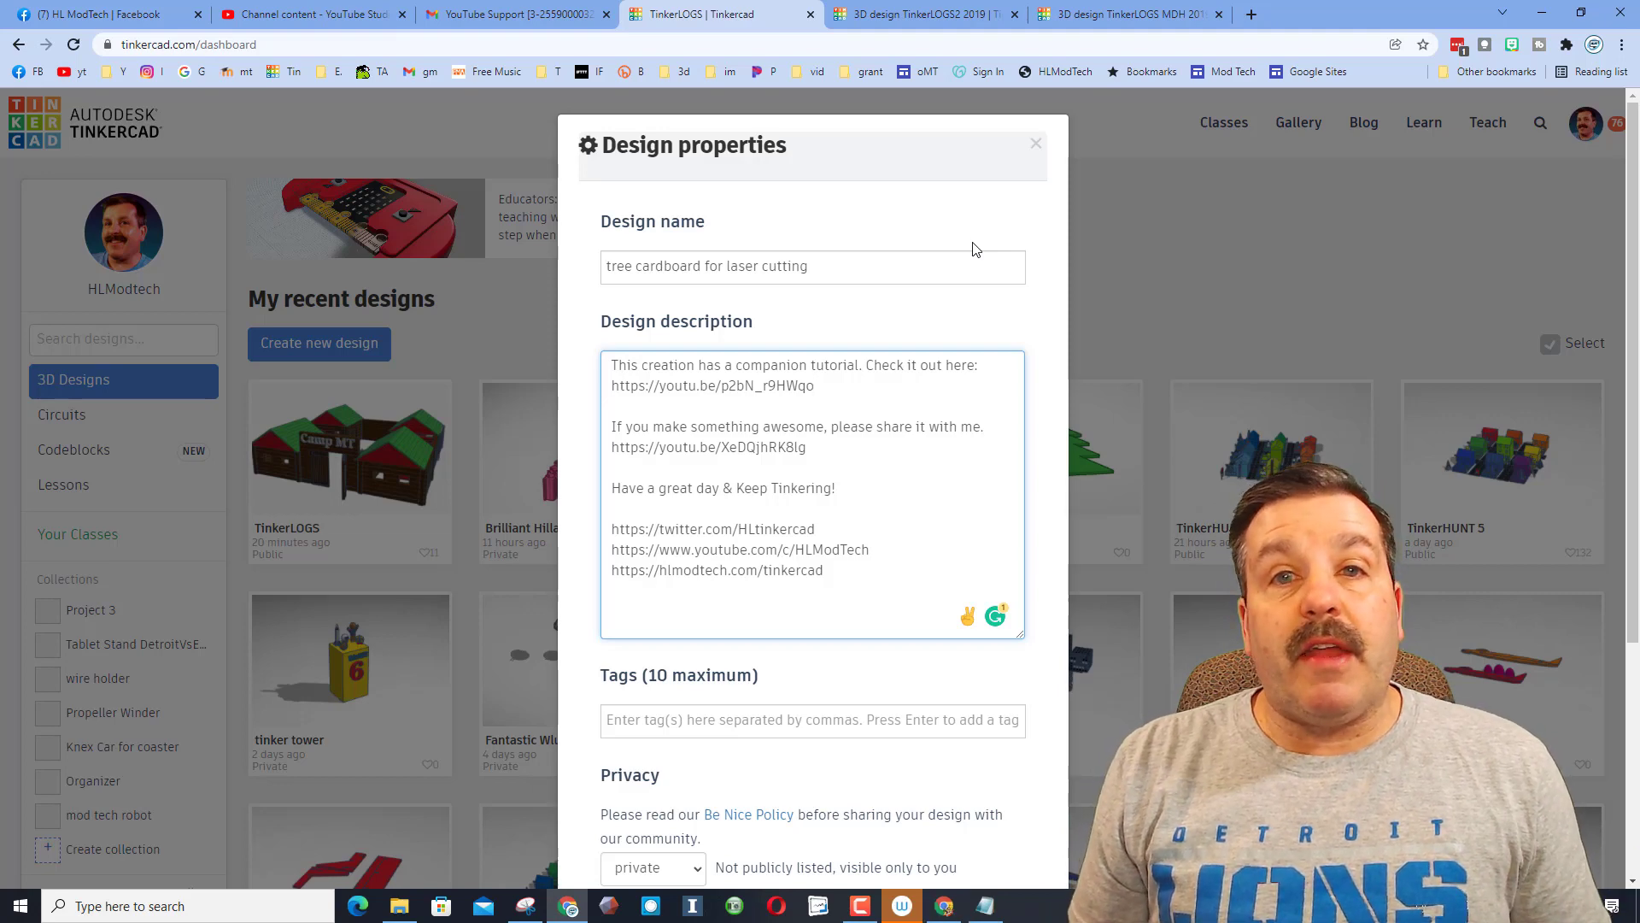
scroll(714, 625, down, 2)
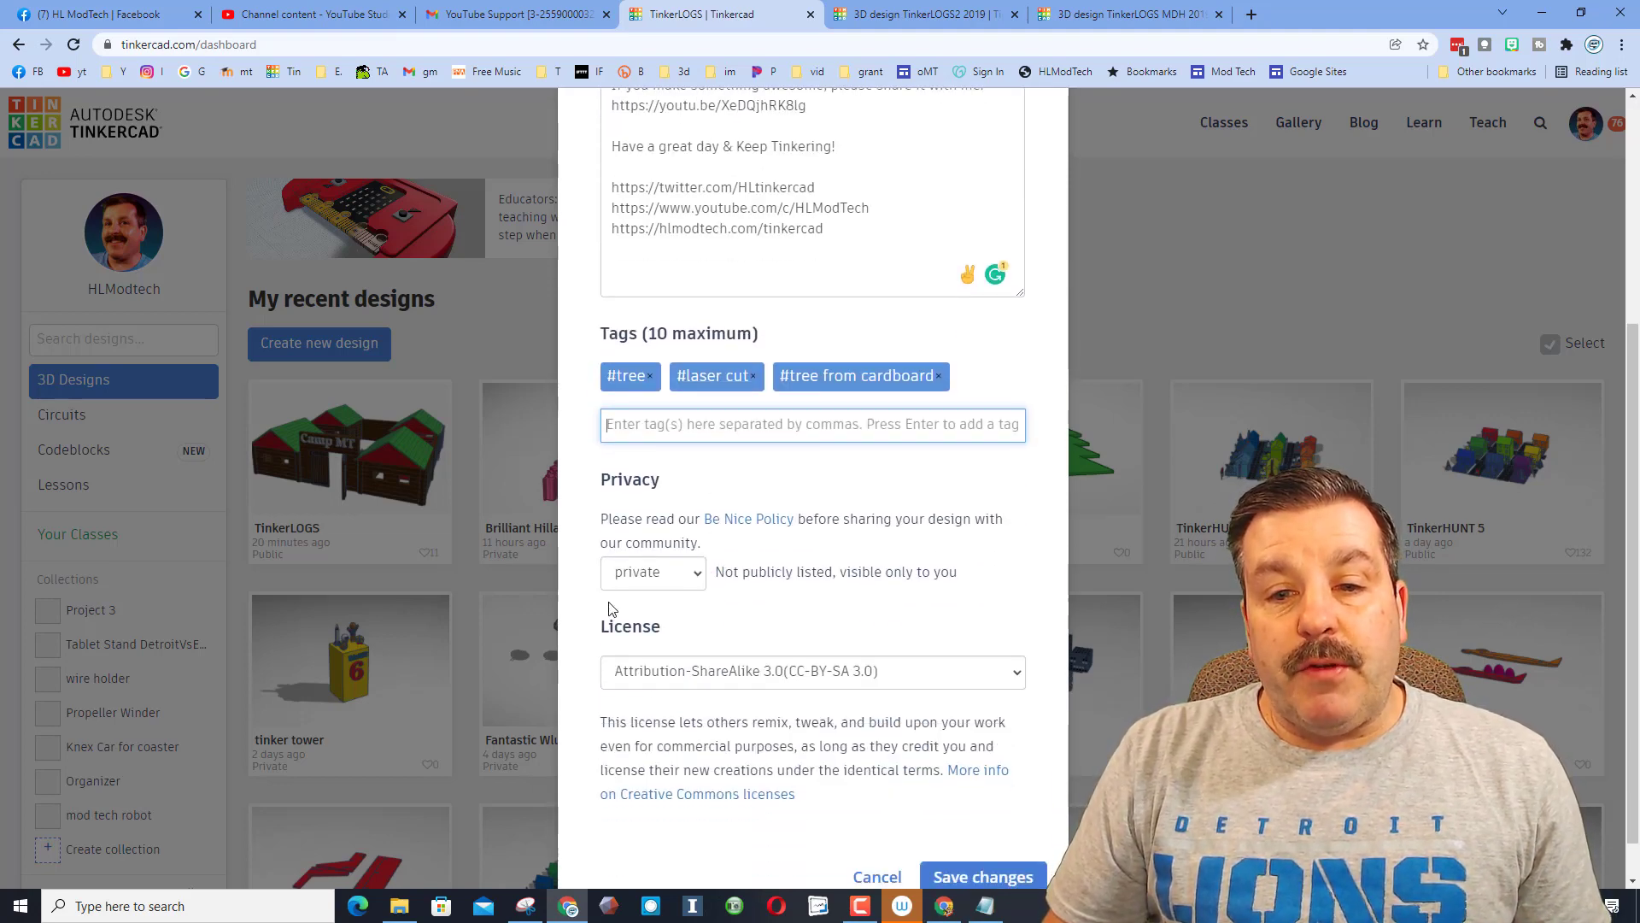
- Set privacy to public and license to Attribution-NoDerivs 3.0, then save the properties
click(670, 578)
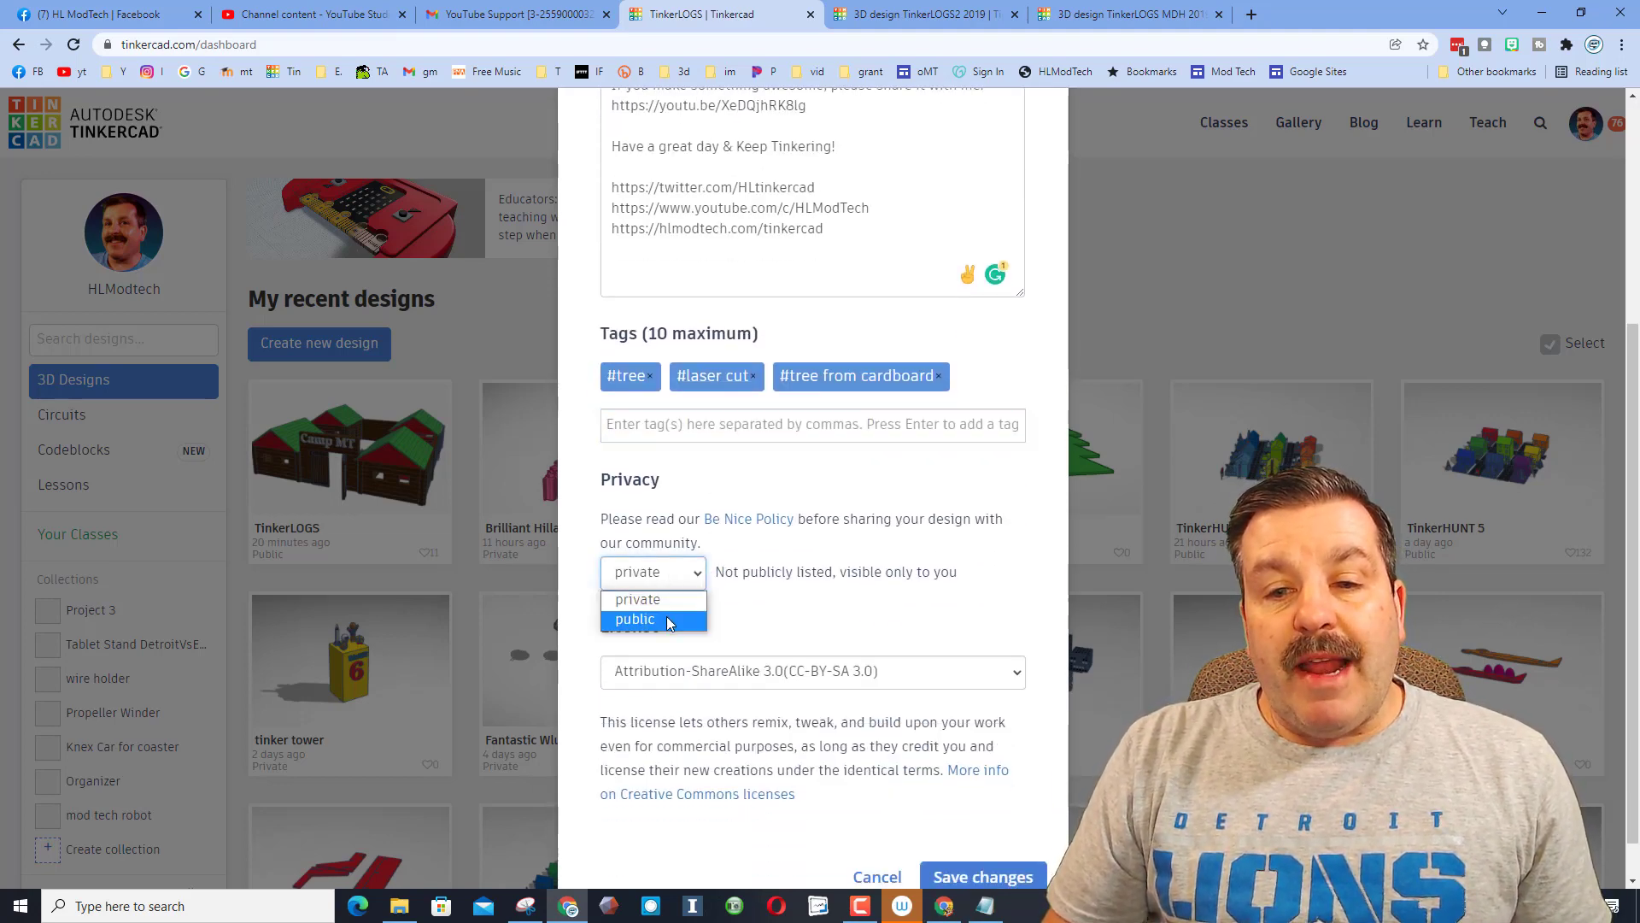
click(672, 620)
scroll(798, 528, down, 1)
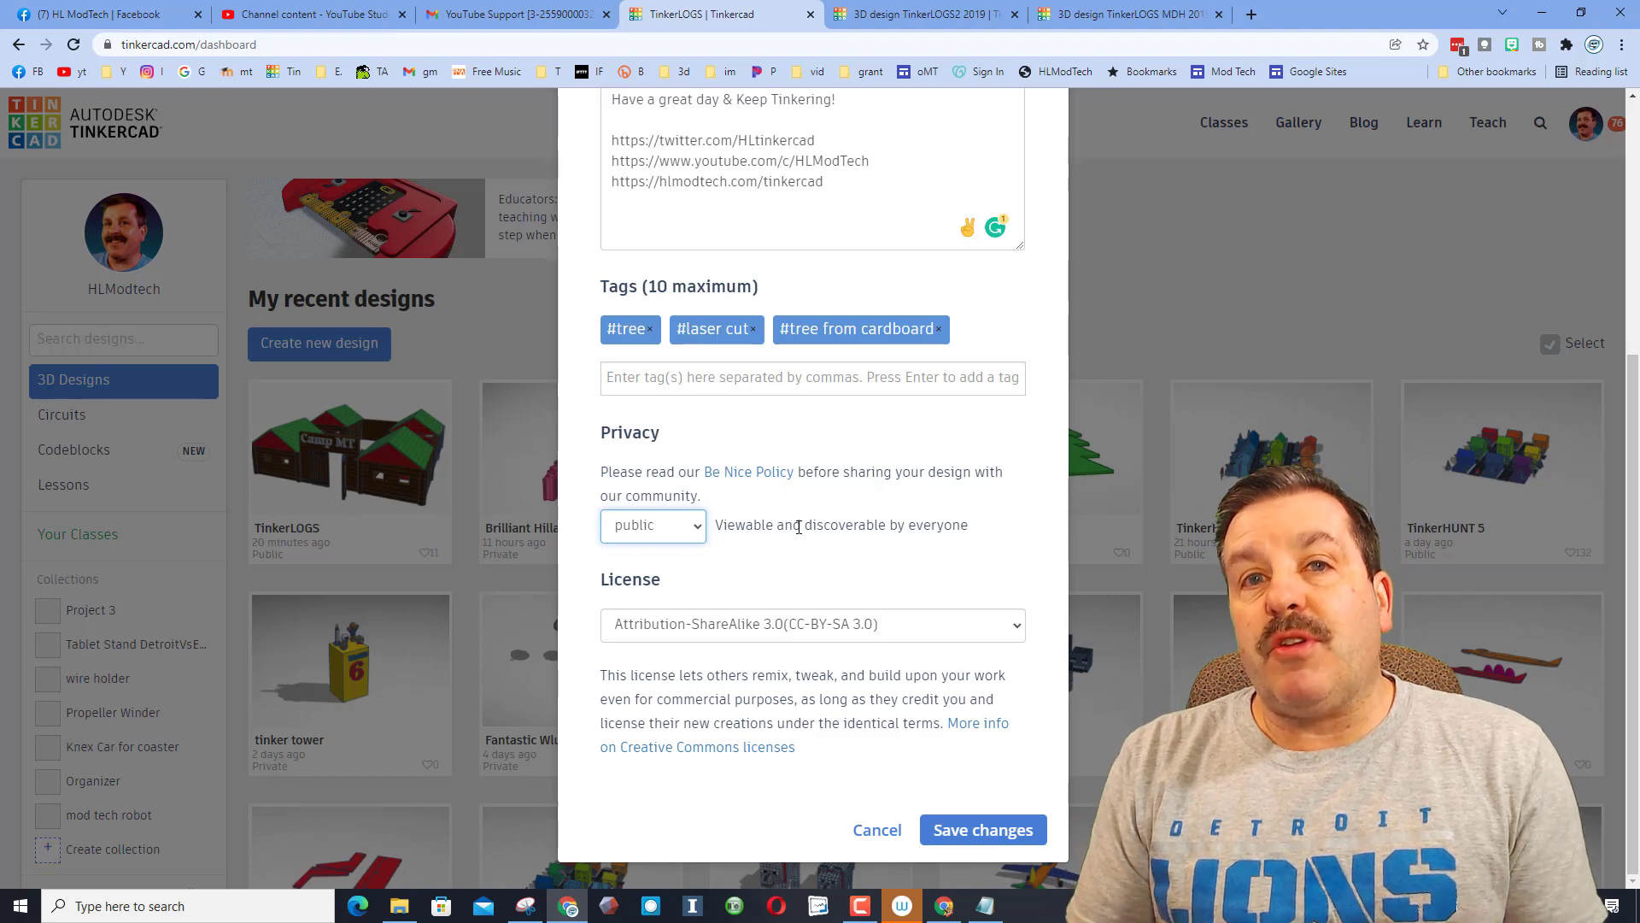
click(885, 632)
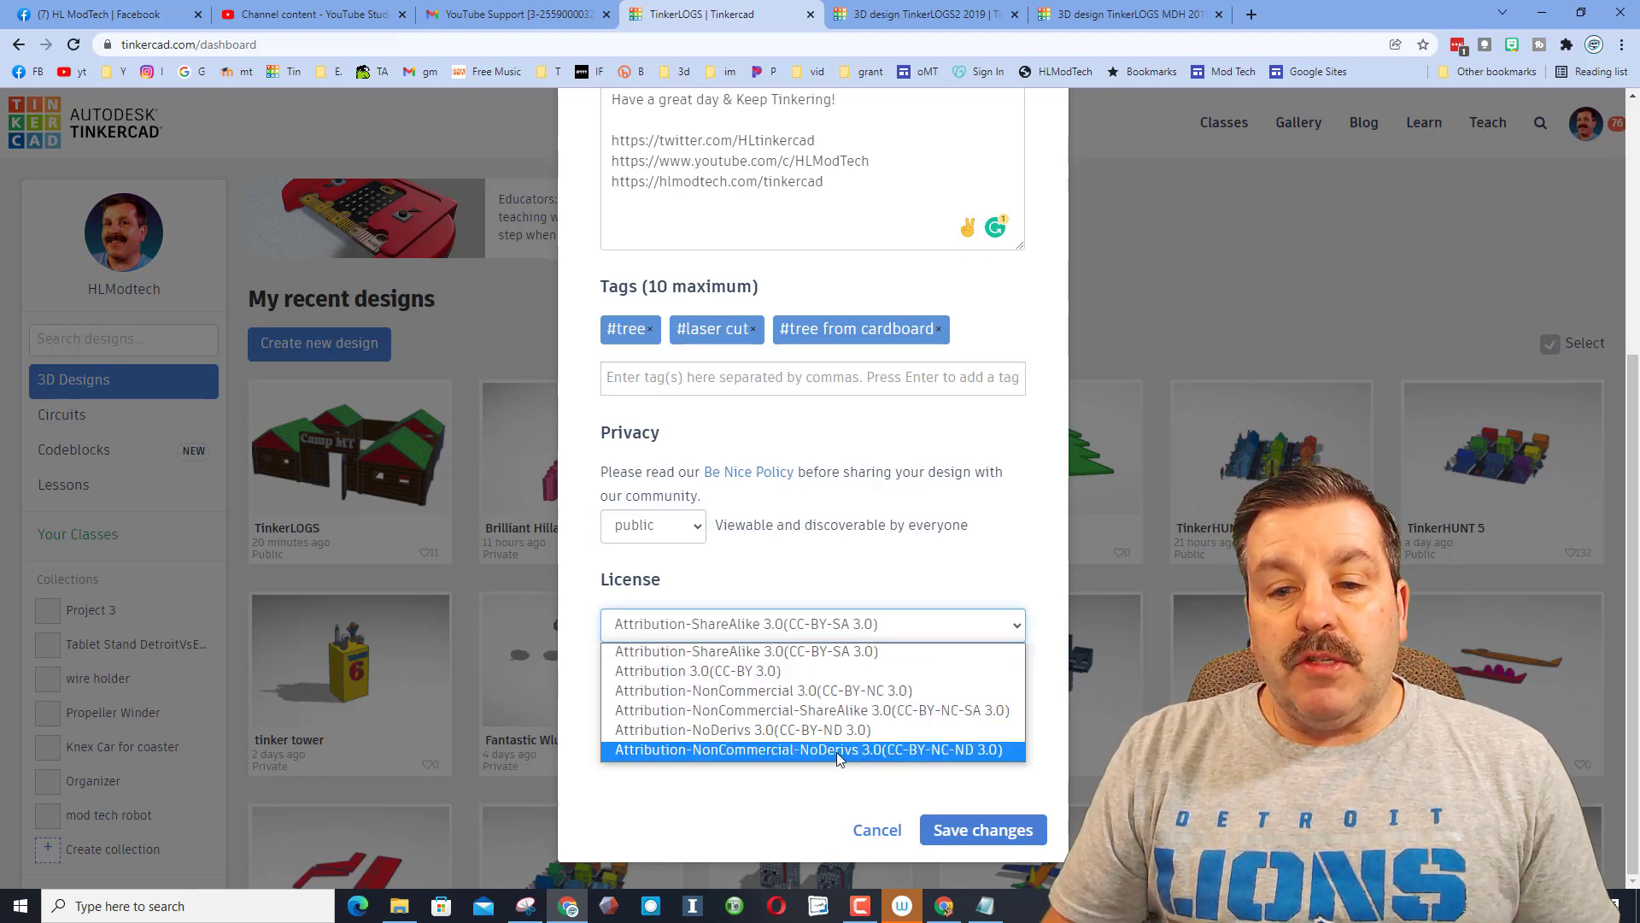
click(767, 734)
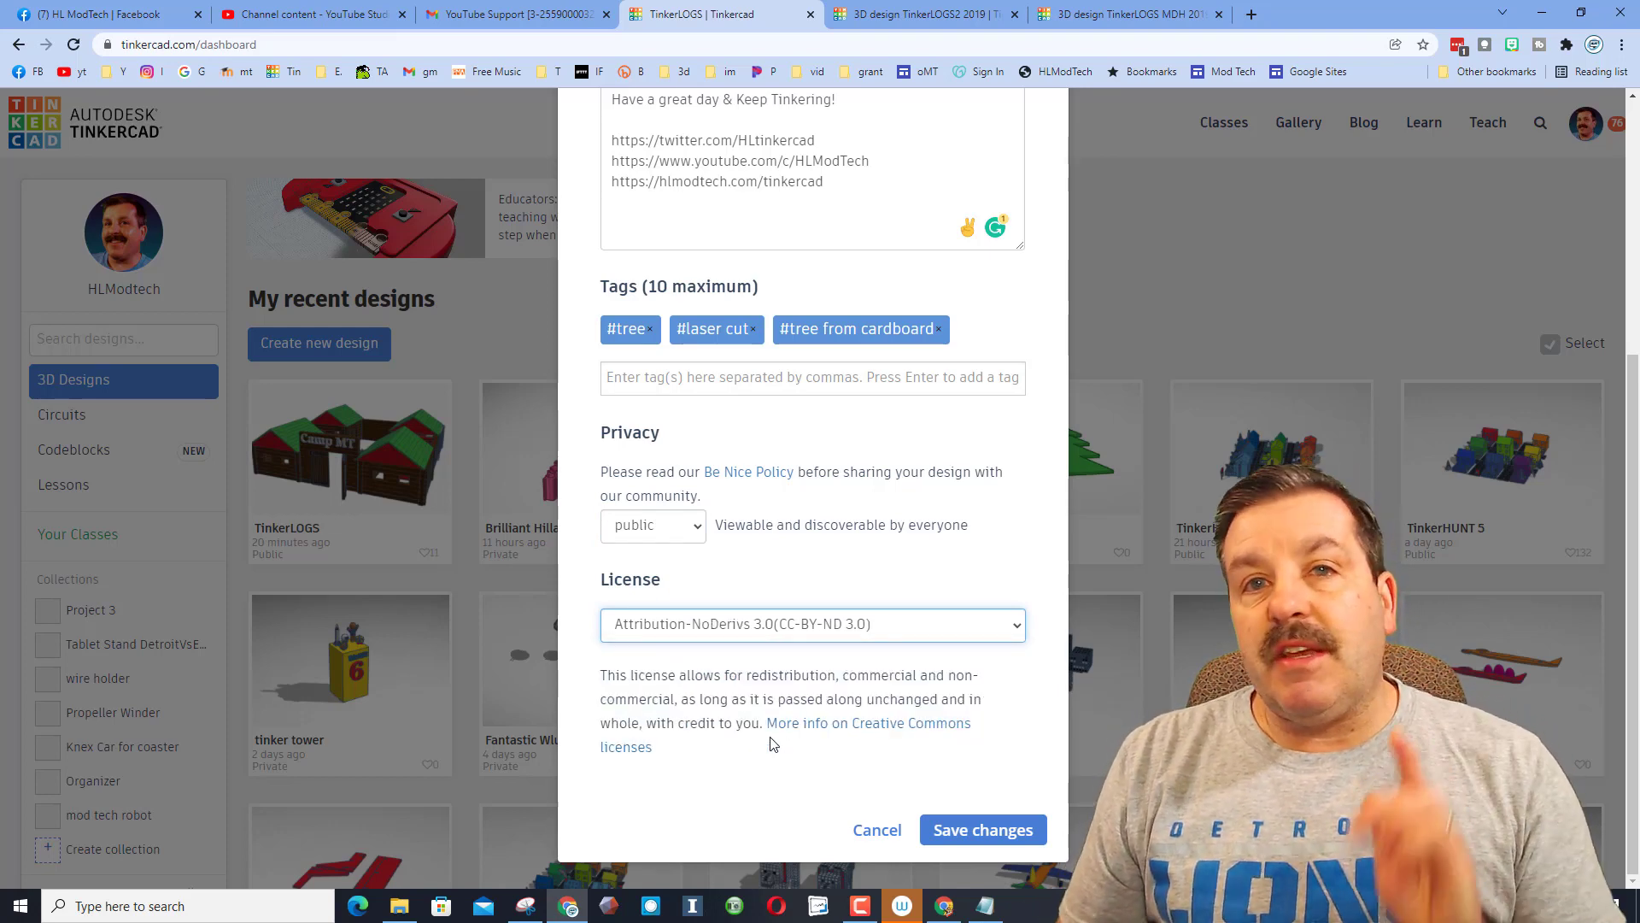
click(977, 831)
- Add the cardboard tree photo to the design's images and confirm it as default
click(974, 497)
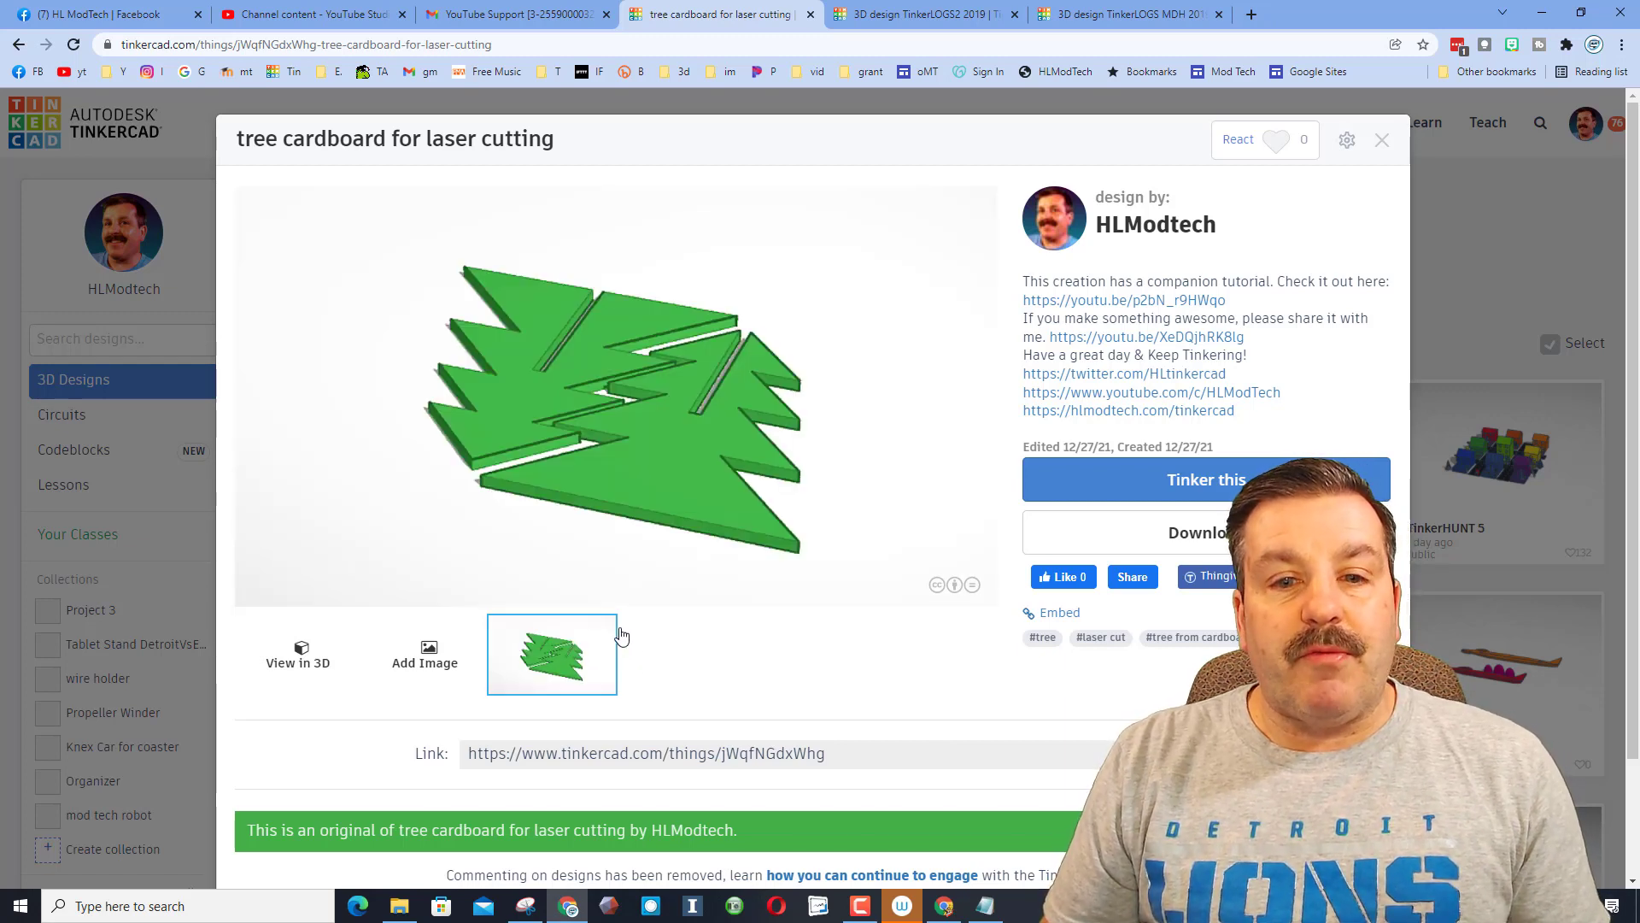
click(426, 656)
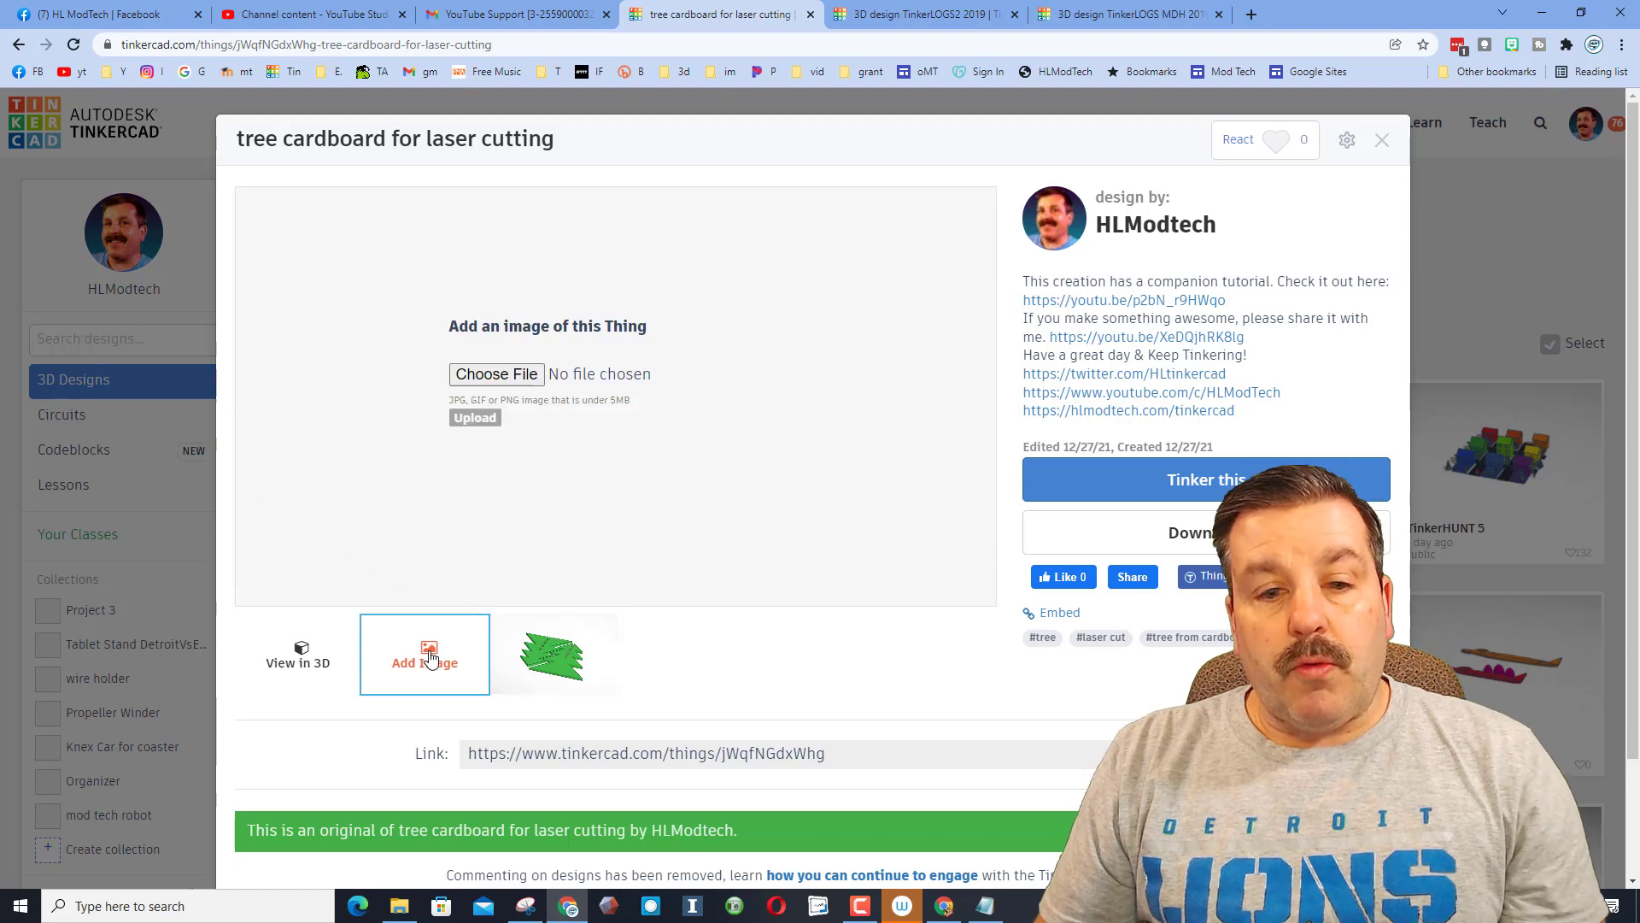
click(506, 373)
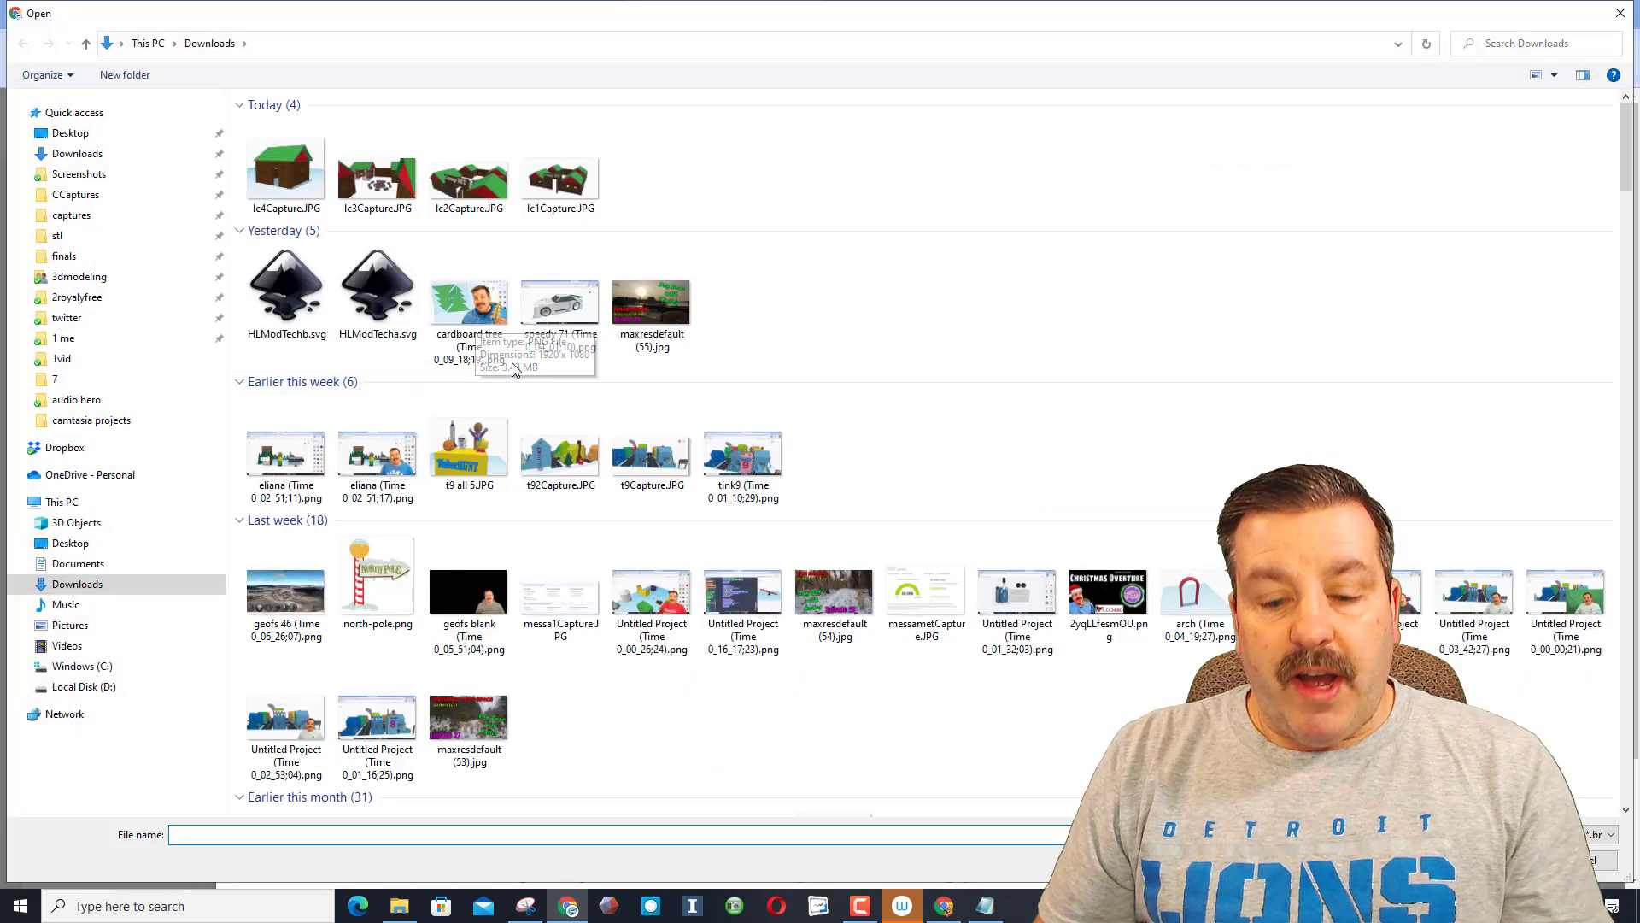
double_click(469, 308)
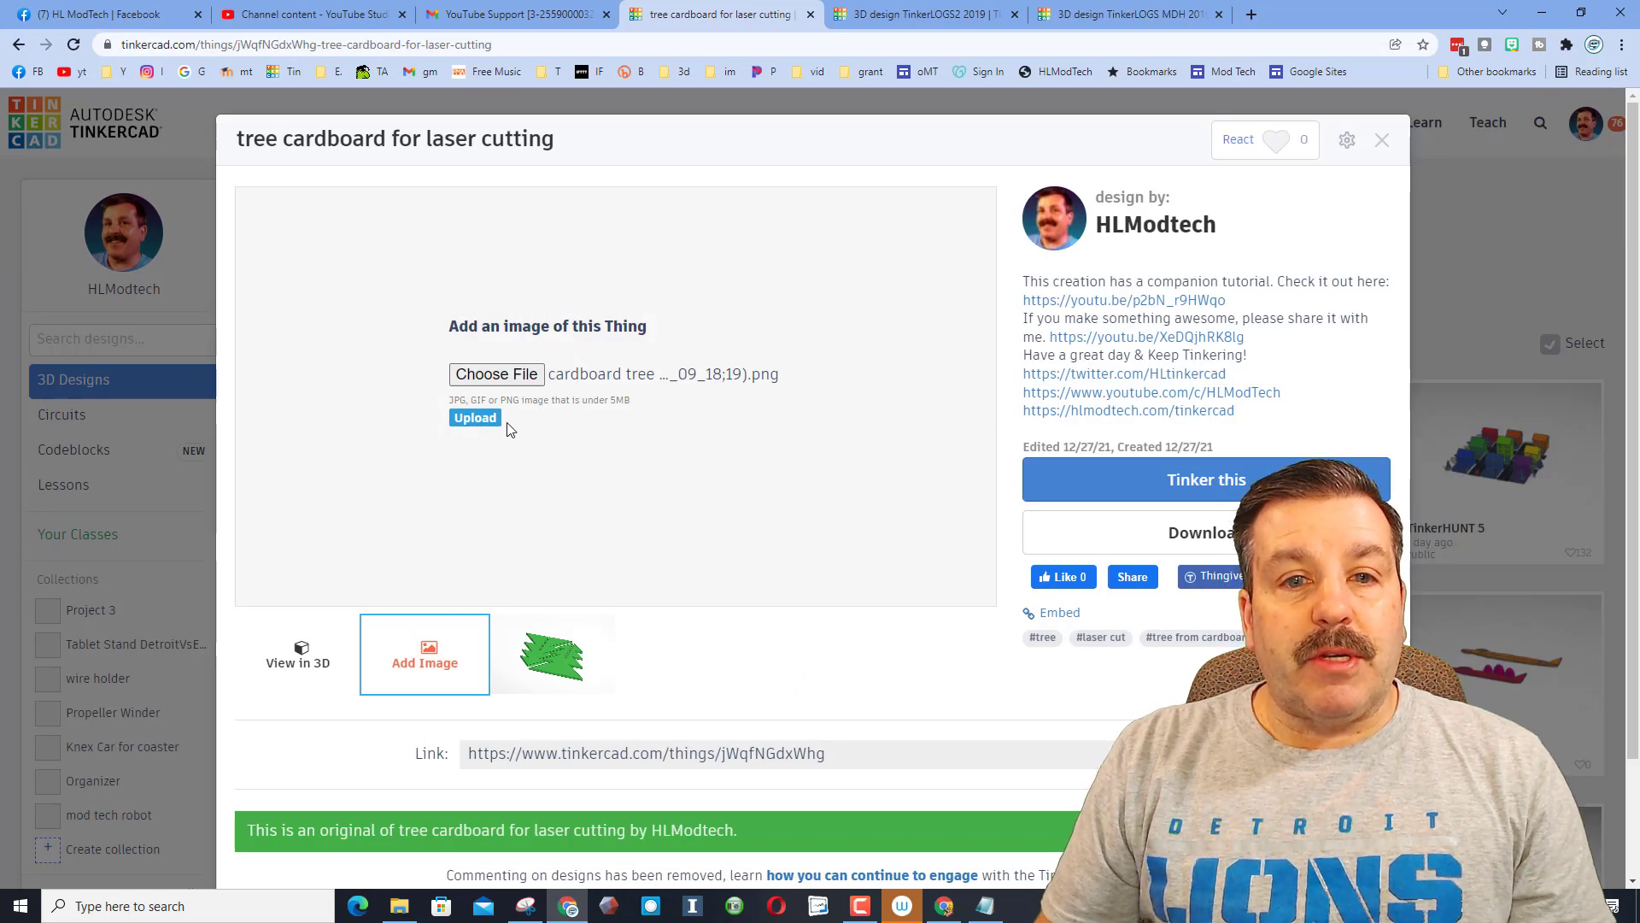
click(477, 422)
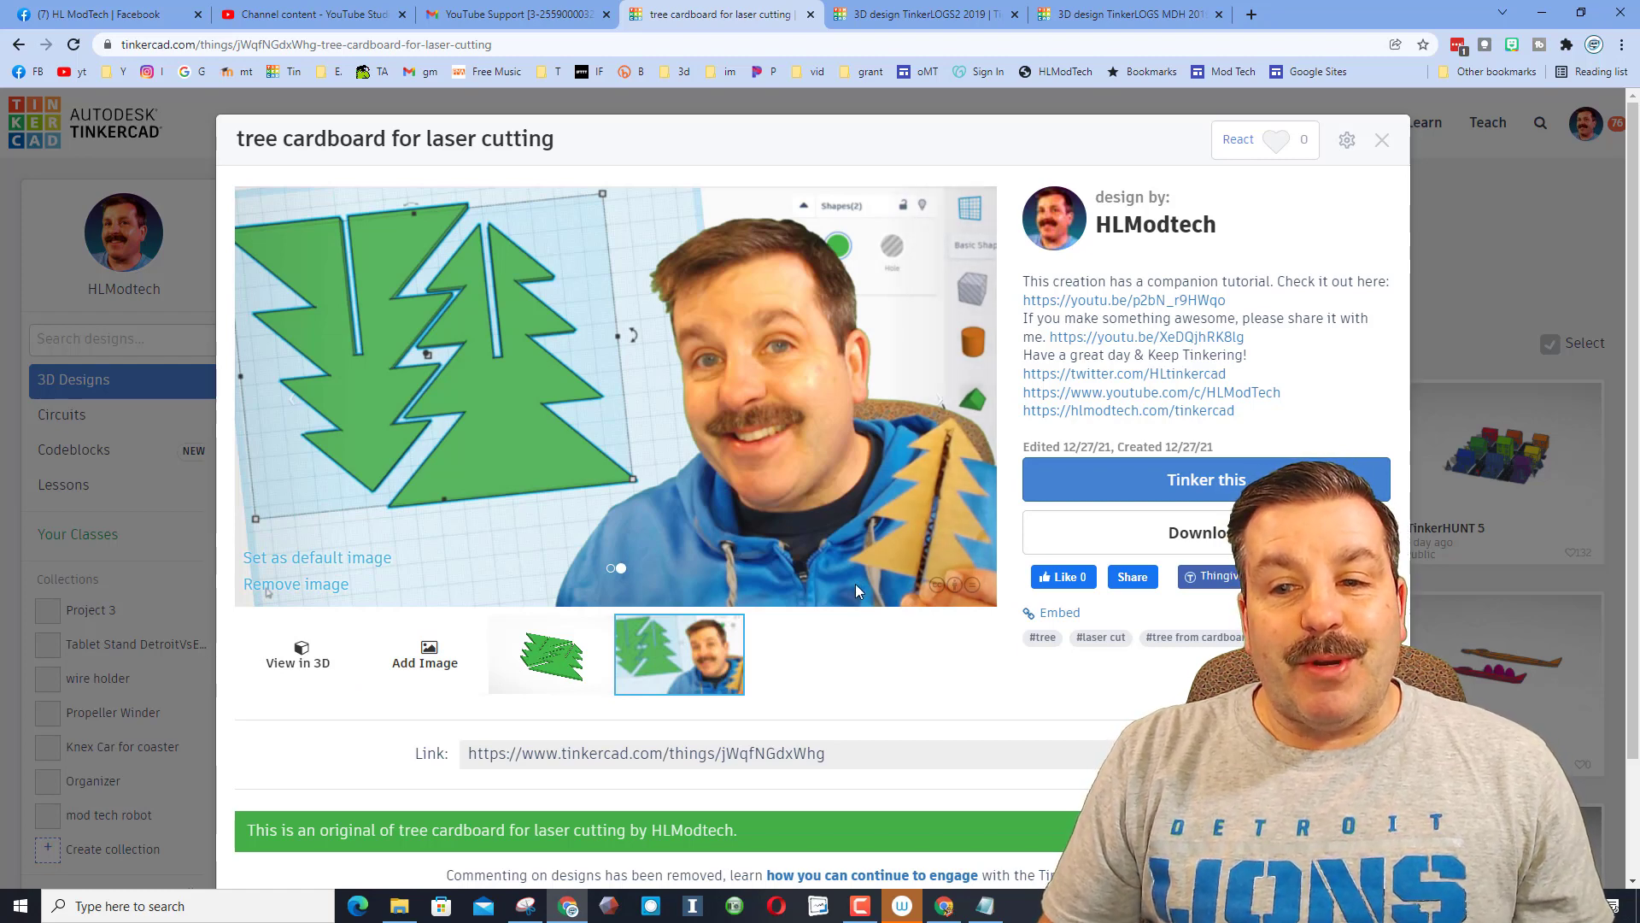
click(309, 559)
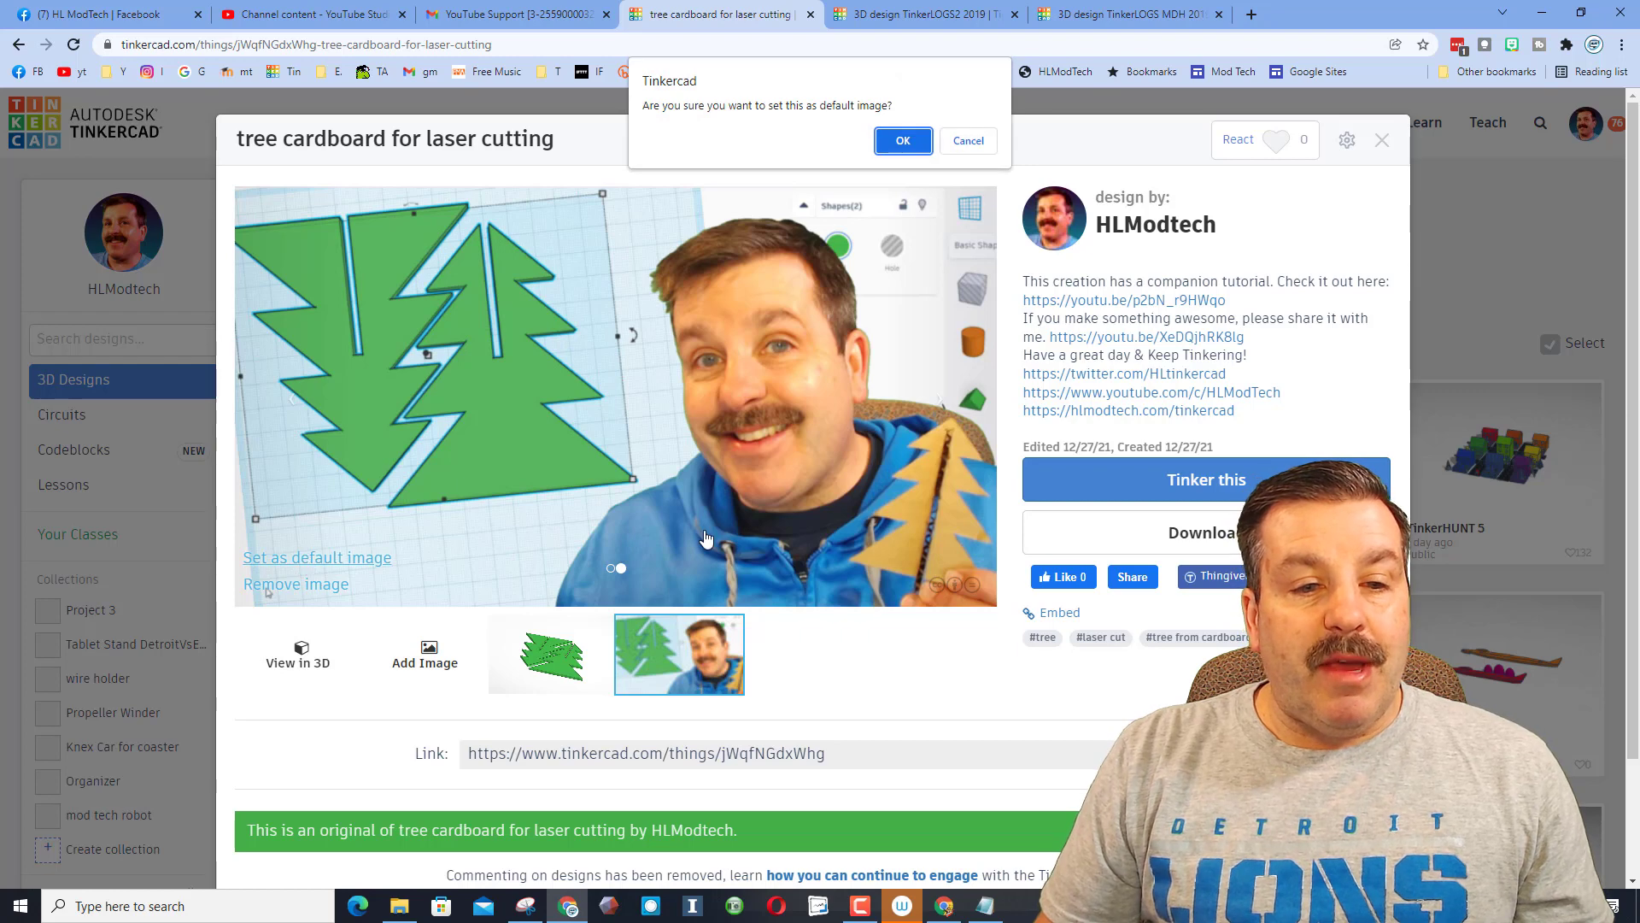
click(903, 143)
- Go to the HLModtech profile page from the avatar menu
click(1382, 140)
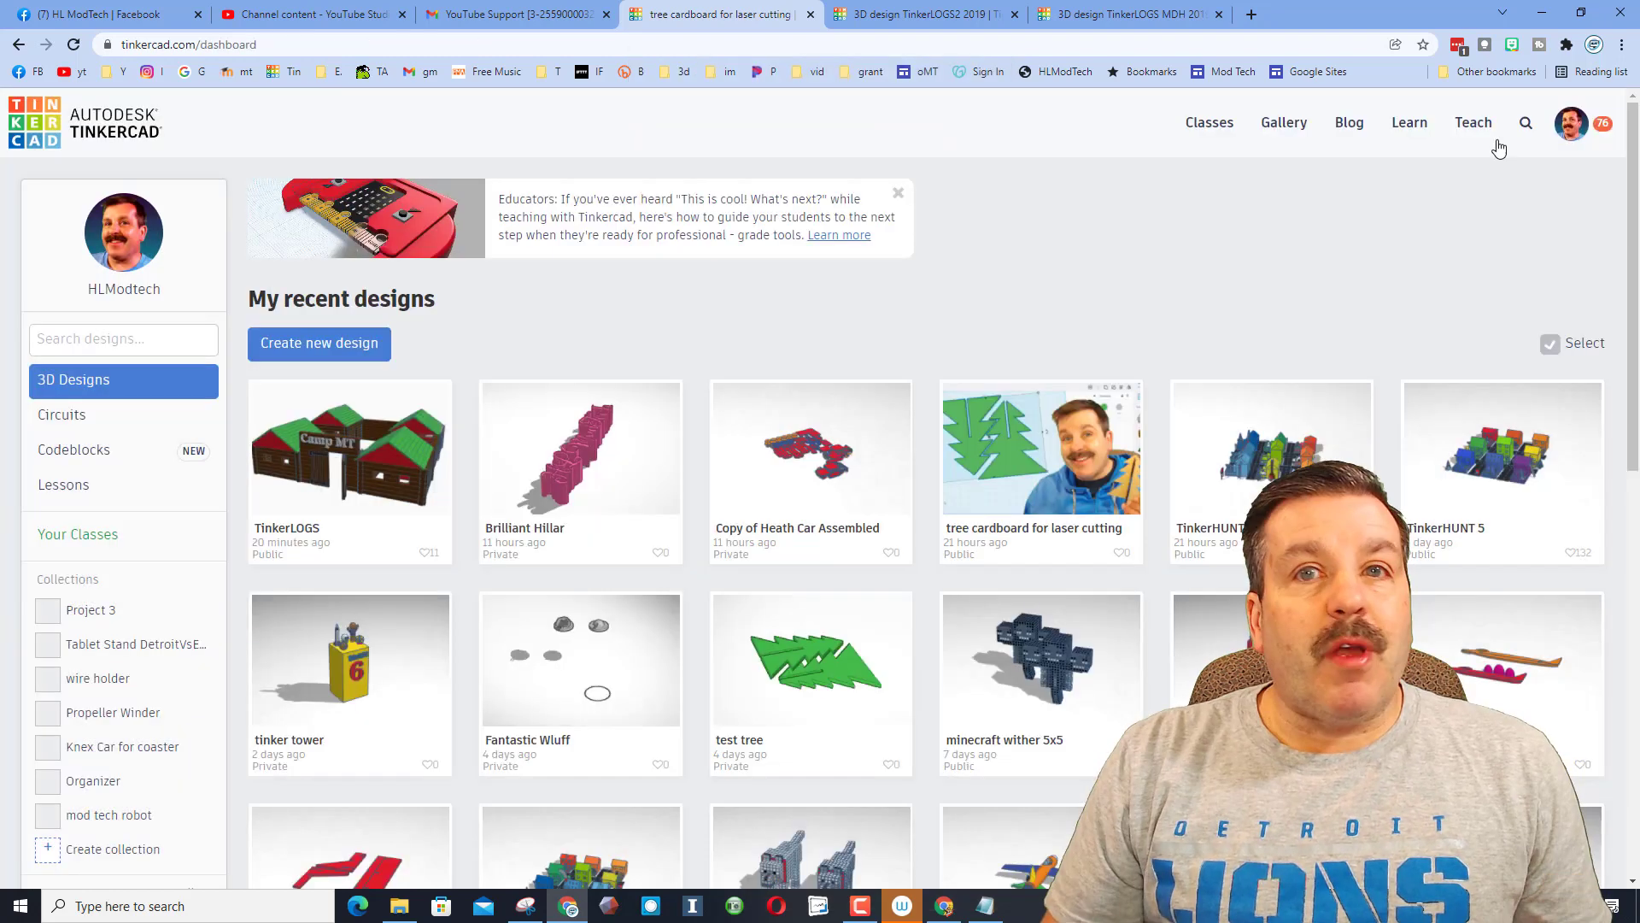
click(1507, 174)
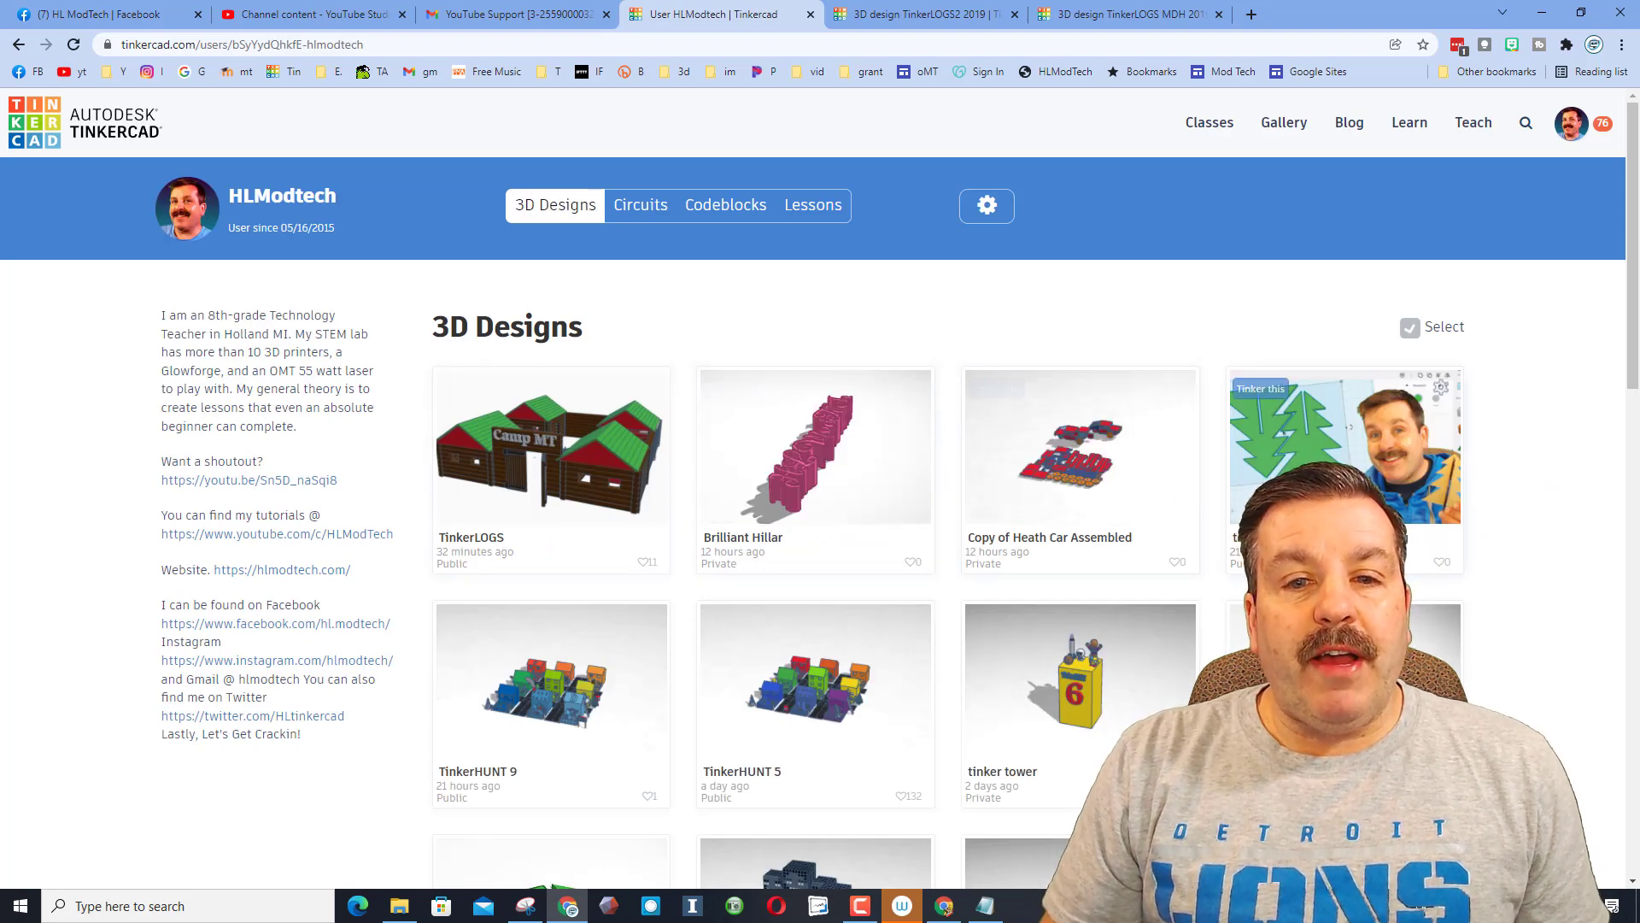